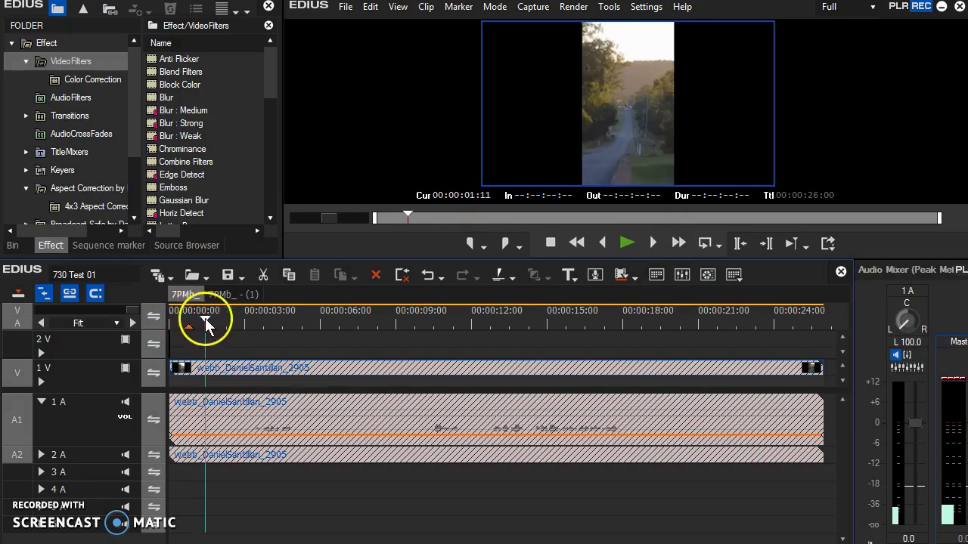
- Apply the Mask video filter to the portrait phone clip on the 1 V track
{"action": "key", "text": "space"}
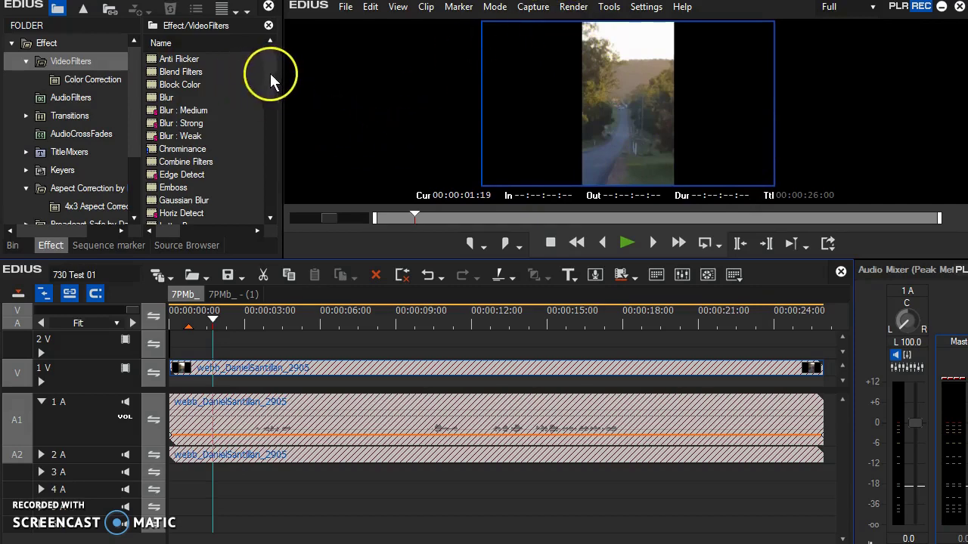
{"action": "left_click", "coordinate": [60, 61]}
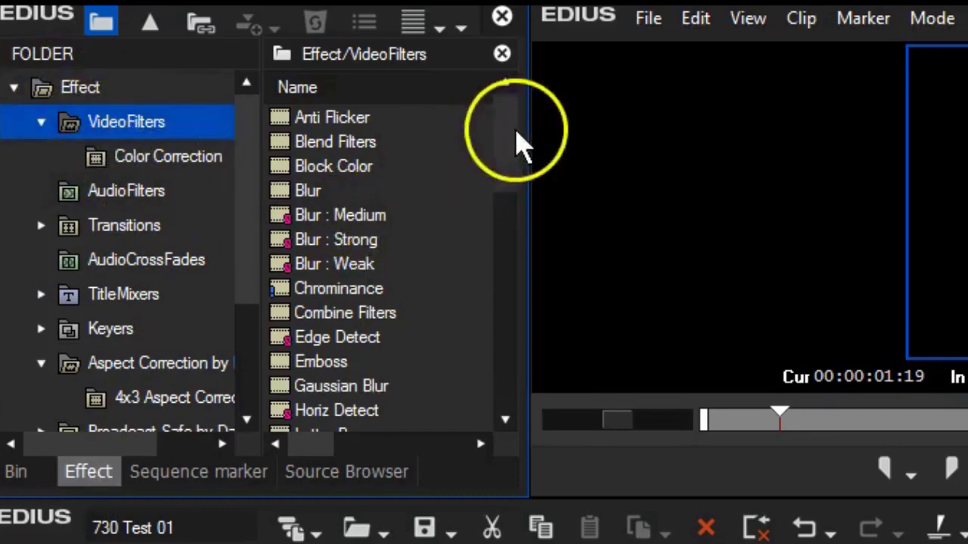
{"action": "left_click_drag", "start_coordinate": [512, 141], "coordinate": [502, 203]}
{"action": "left_click_drag", "start_coordinate": [287, 263], "coordinate": [297, 272]}
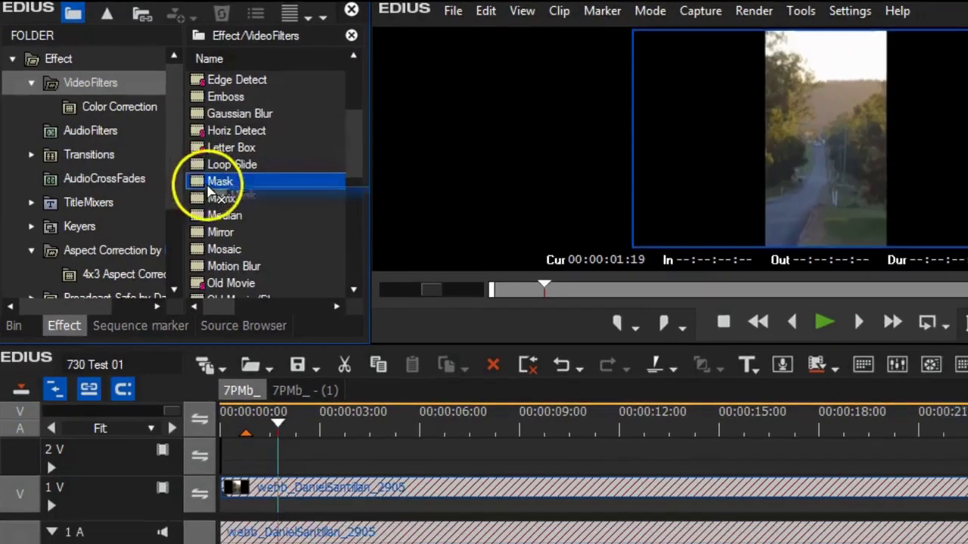
{"action": "left_click_drag", "start_coordinate": [211, 190], "coordinate": [307, 490]}
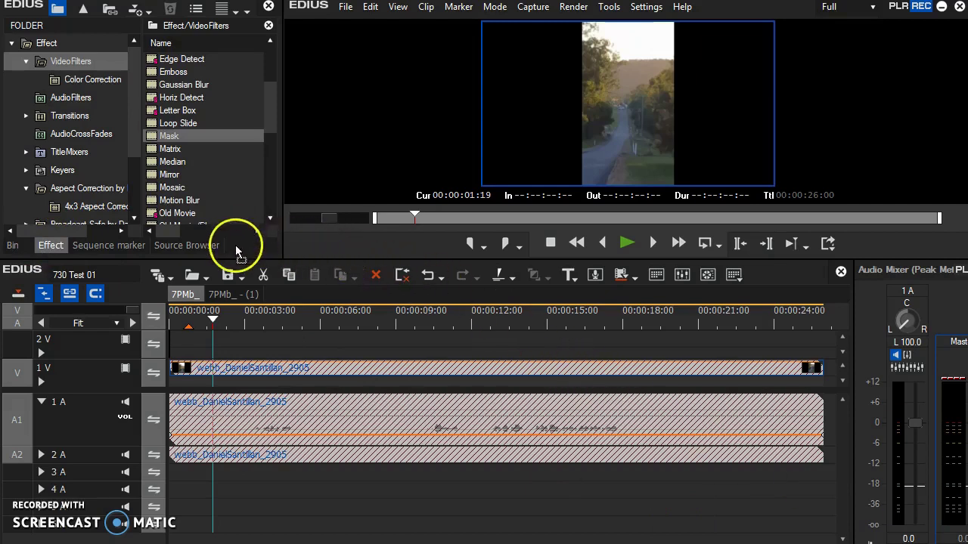
- Open the settings of the Mask filter applied to the clip and place its window in view
{"action": "left_click", "coordinate": [236, 247]}
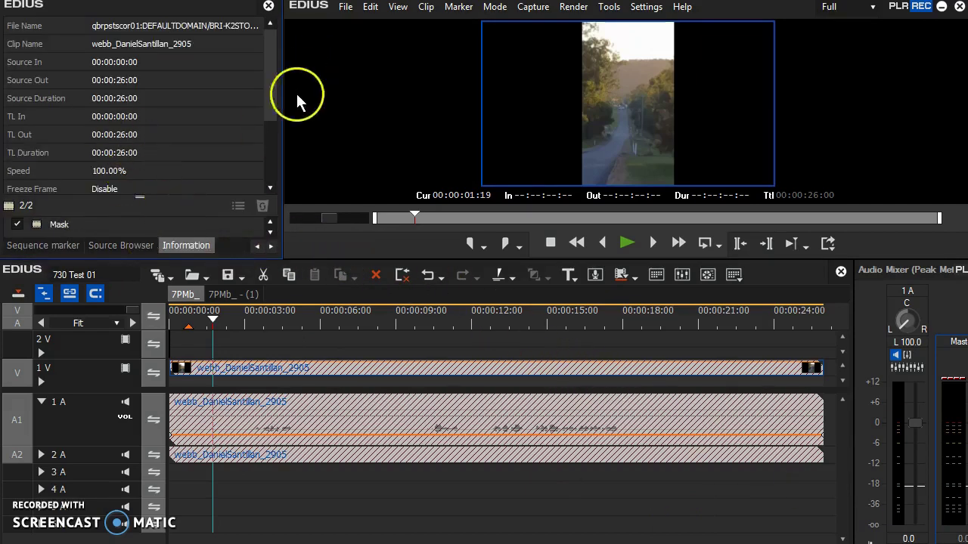
{"action": "left_click_drag", "start_coordinate": [270, 260], "coordinate": [276, 292]}
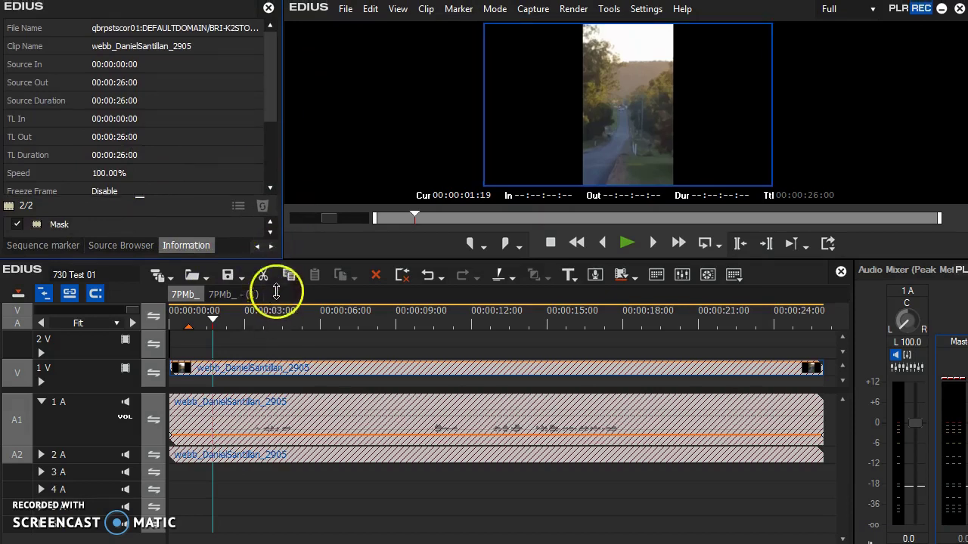
{"action": "left_click", "coordinate": [60, 225]}
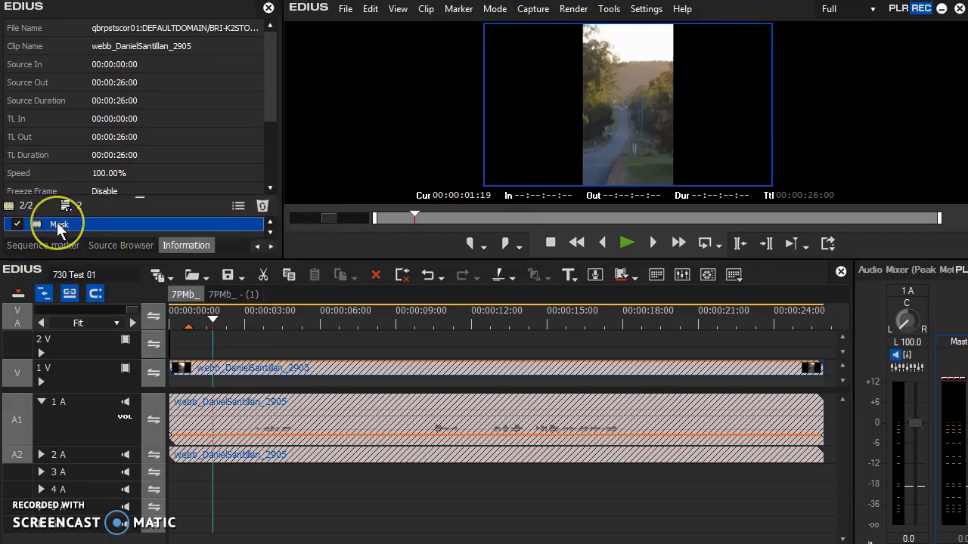
{"action": "double_click", "coordinate": [59, 225]}
{"action": "left_click_drag", "start_coordinate": [226, 4], "coordinate": [408, 68]}
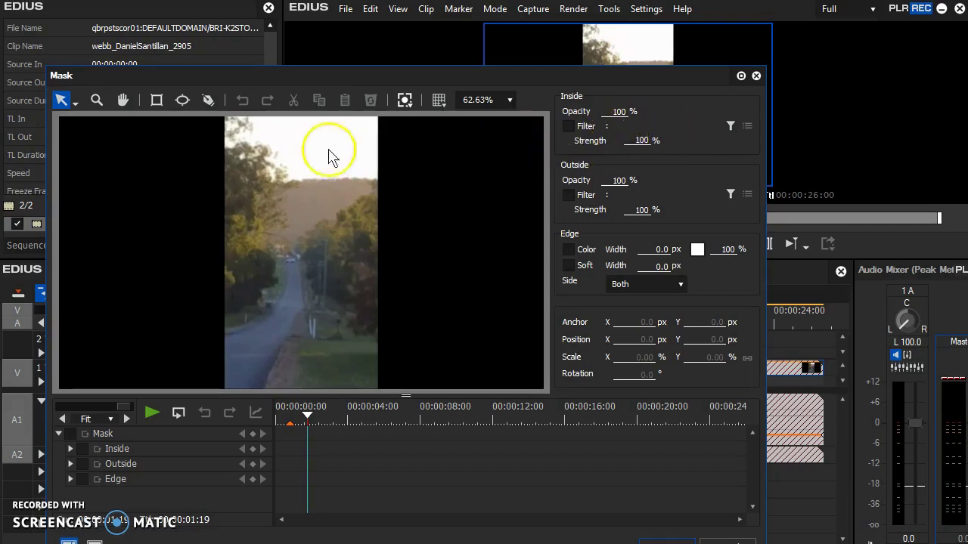
- Draw a rectangular mask around the portrait picture and narrow it to fit the picture's right edge
{"action": "left_click", "coordinate": [156, 102]}
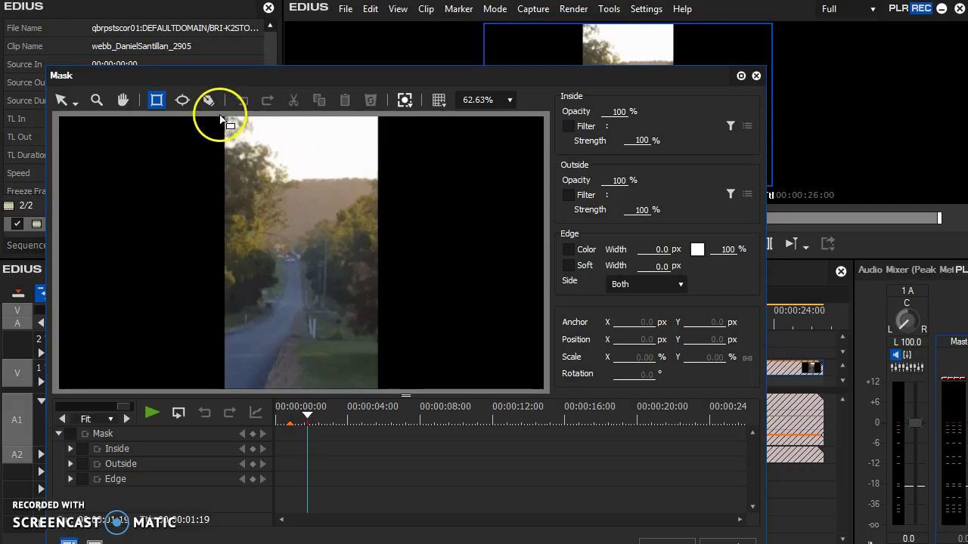
{"action": "left_click_drag", "start_coordinate": [220, 118], "coordinate": [385, 391]}
{"action": "left_click_drag", "start_coordinate": [385, 259], "coordinate": [381, 259]}
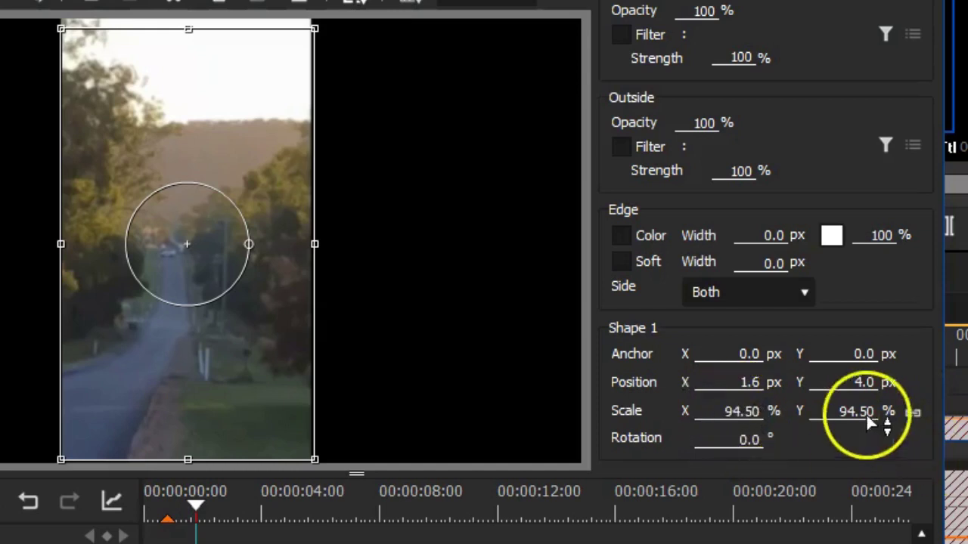
- Fit the mask shape to the portrait picture with scale X 93.08%, scale Y 102.00% and position X -0.1 px
{"action": "left_click_drag", "start_coordinate": [858, 413], "coordinate": [960, 45]}
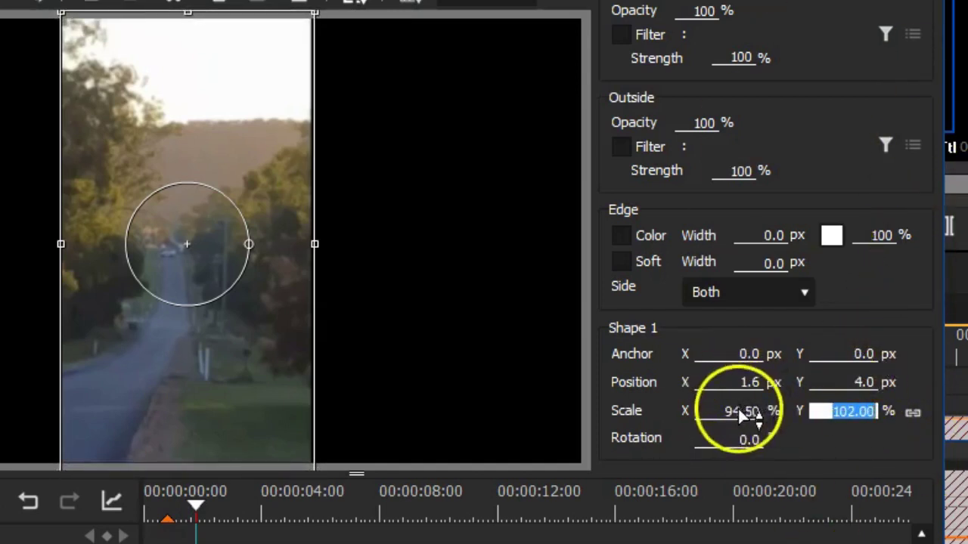
{"action": "left_click_drag", "start_coordinate": [738, 409], "coordinate": [731, 450]}
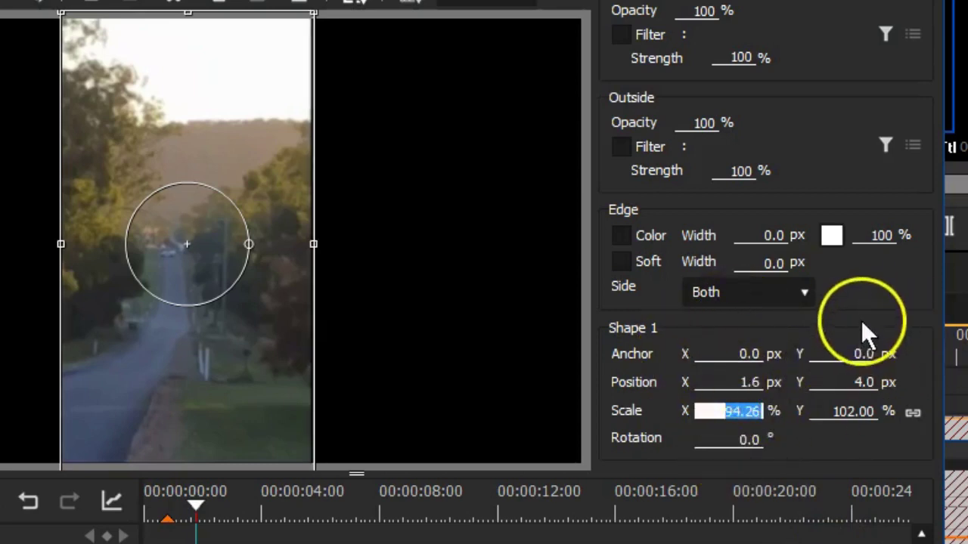
{"action": "left_click", "coordinate": [748, 382]}
{"action": "left_click_drag", "start_coordinate": [750, 383], "coordinate": [773, 543]}
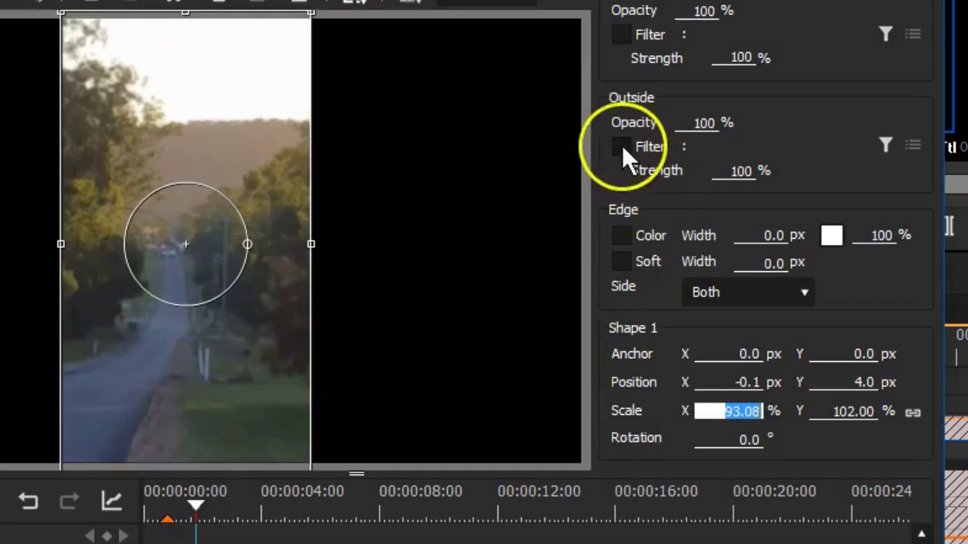
- Enable the filter for the area outside the mask and choose Combine Filters
{"action": "left_click", "coordinate": [621, 147]}
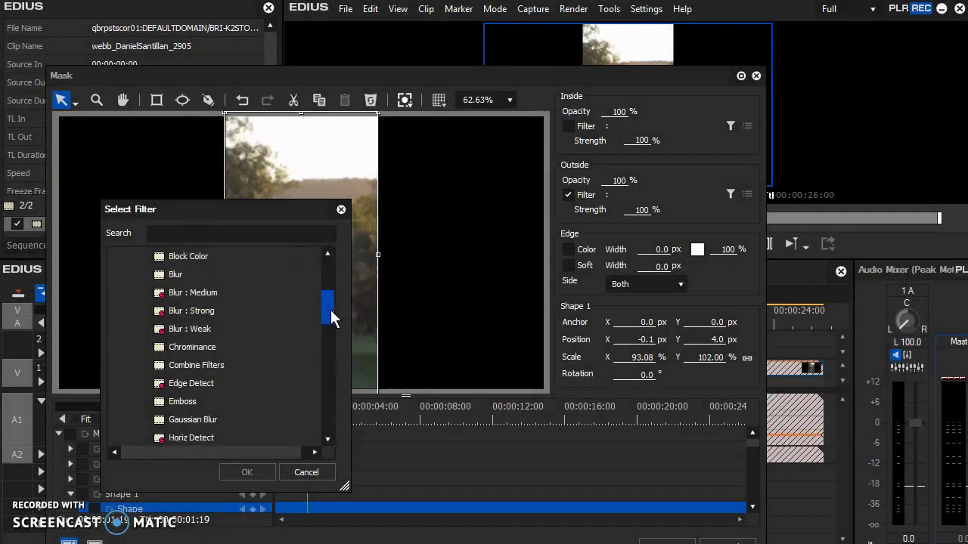
{"action": "mouse_move", "coordinate": [330, 318]}
{"action": "left_mouse_down"}
{"action": "mouse_move", "coordinate": [340, 365]}
{"action": "mouse_move", "coordinate": [323, 297]}
{"action": "mouse_move", "coordinate": [326, 314]}
{"action": "left_mouse_up"}
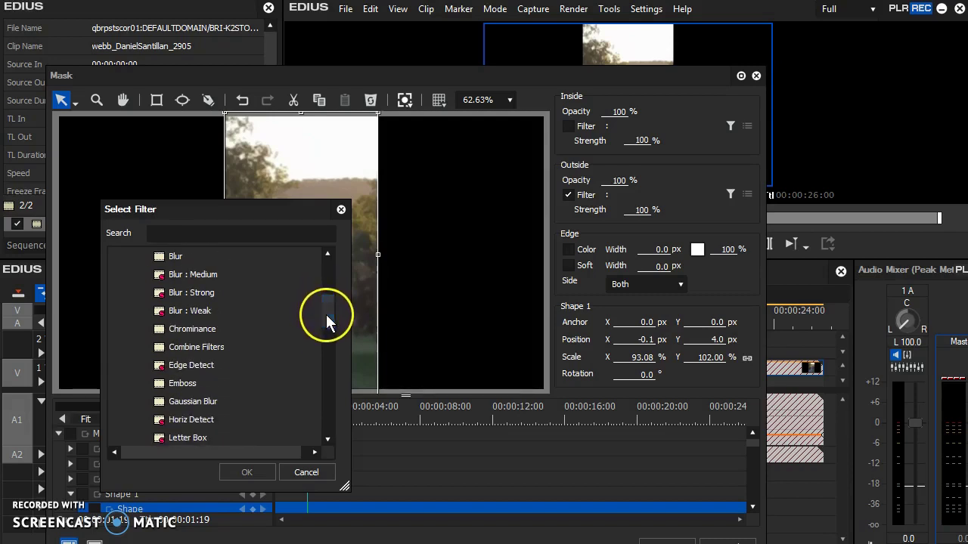
{"action": "left_click", "coordinate": [219, 347]}
{"action": "left_click", "coordinate": [246, 471]}
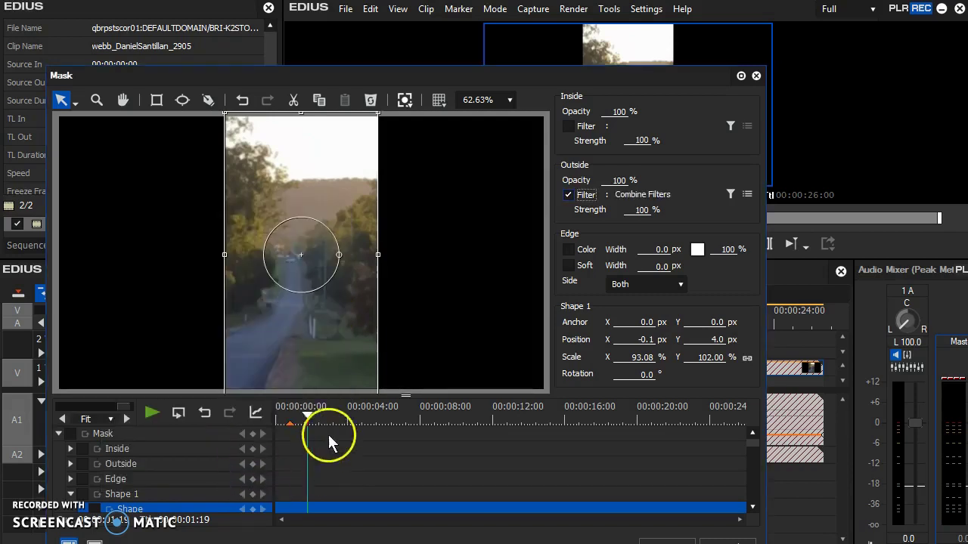
- Set the first filter in the outside area's Combine Filters to Transform
{"action": "left_click", "coordinate": [747, 195]}
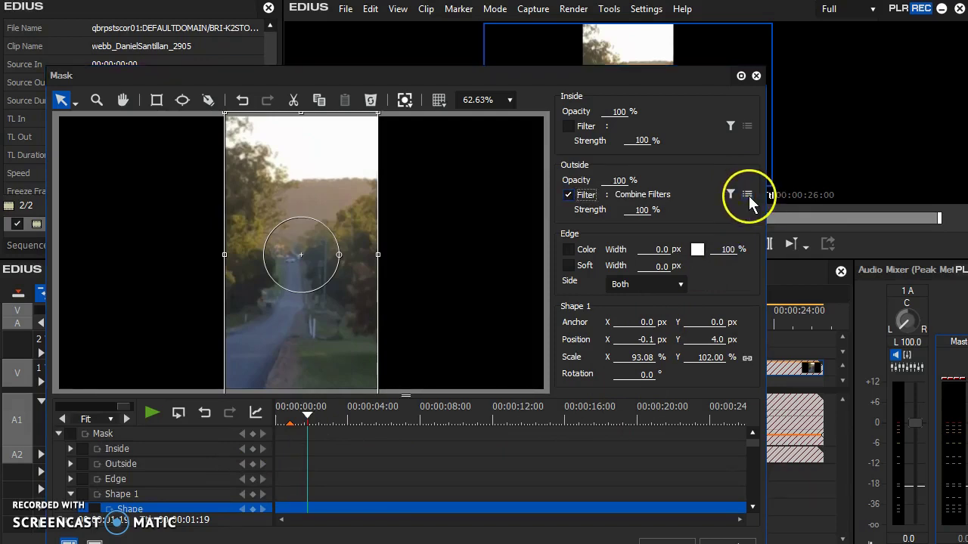
{"action": "left_click_drag", "start_coordinate": [75, 102], "coordinate": [220, 177]}
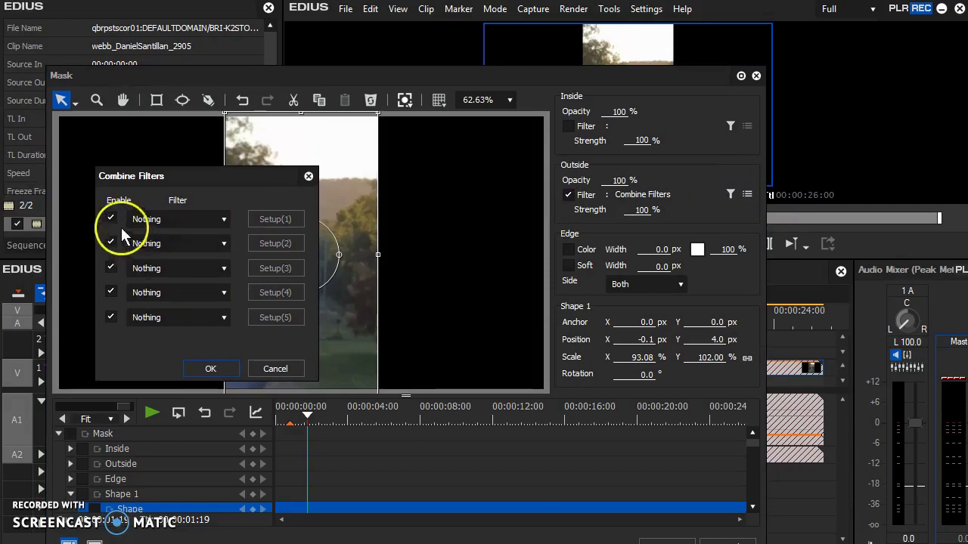
{"action": "left_click_drag", "start_coordinate": [238, 182], "coordinate": [204, 262]}
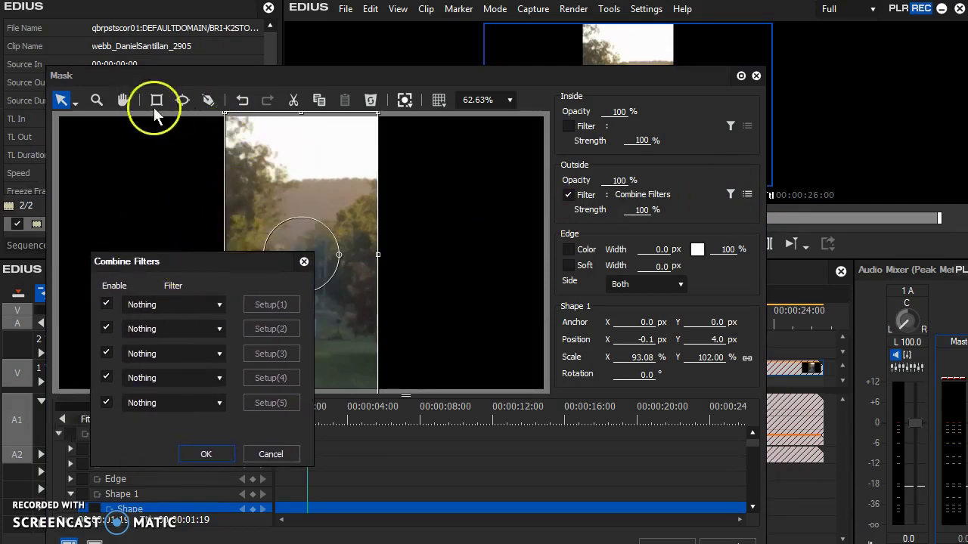
{"action": "left_click", "coordinate": [223, 303]}
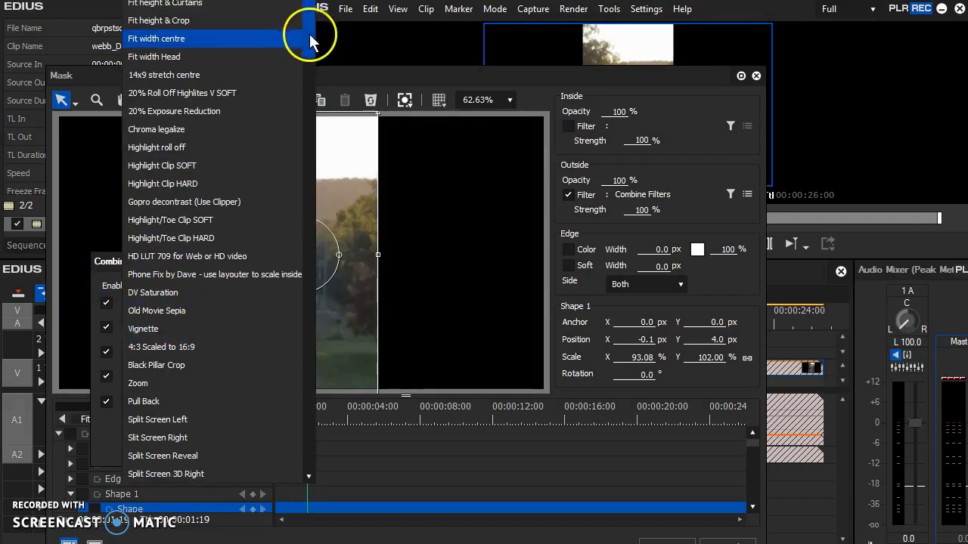
{"action": "left_click_drag", "start_coordinate": [309, 34], "coordinate": [315, 385]}
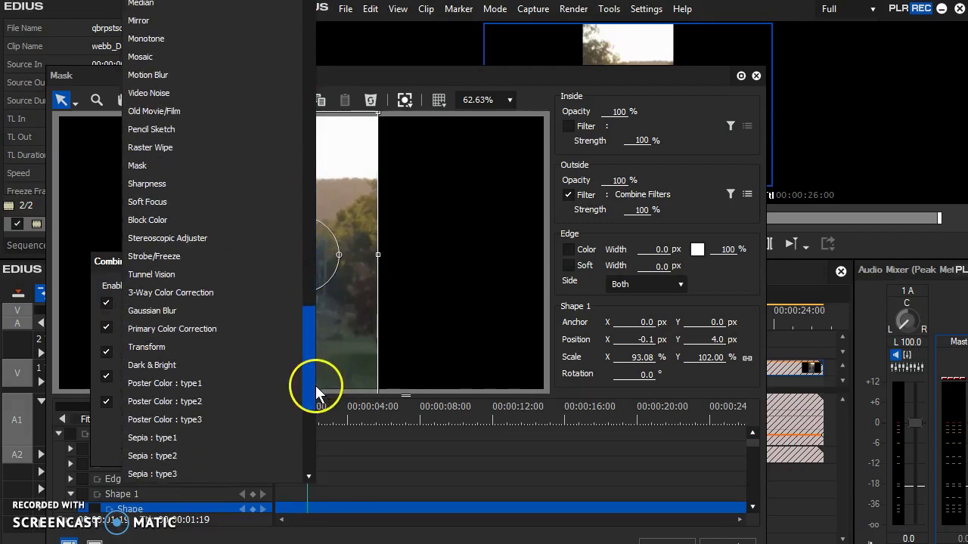
{"action": "left_click", "coordinate": [180, 348]}
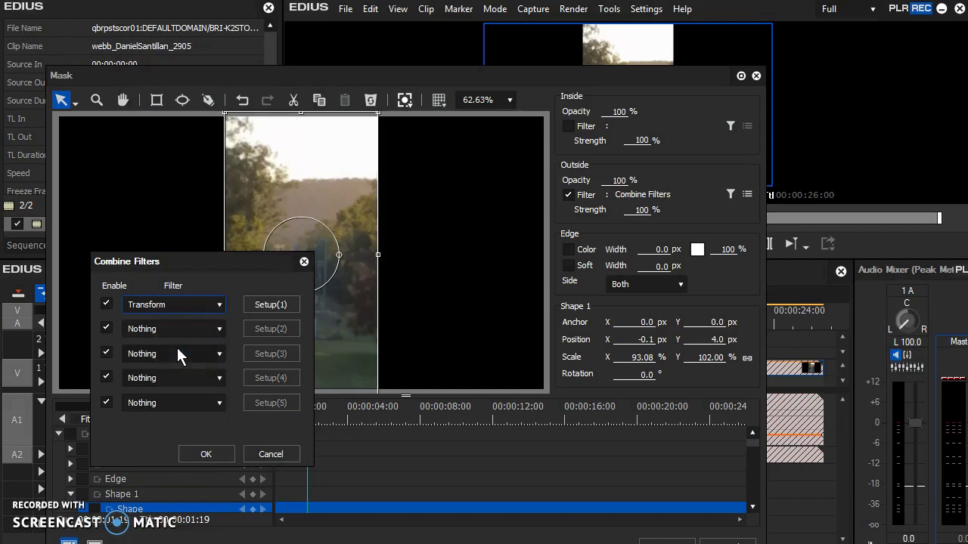
- Turn off Preserve frame aspect in the Transform filter, stretch to 358.70% X and 110.10% Y, and accept the combined filters
{"action": "left_click", "coordinate": [272, 304]}
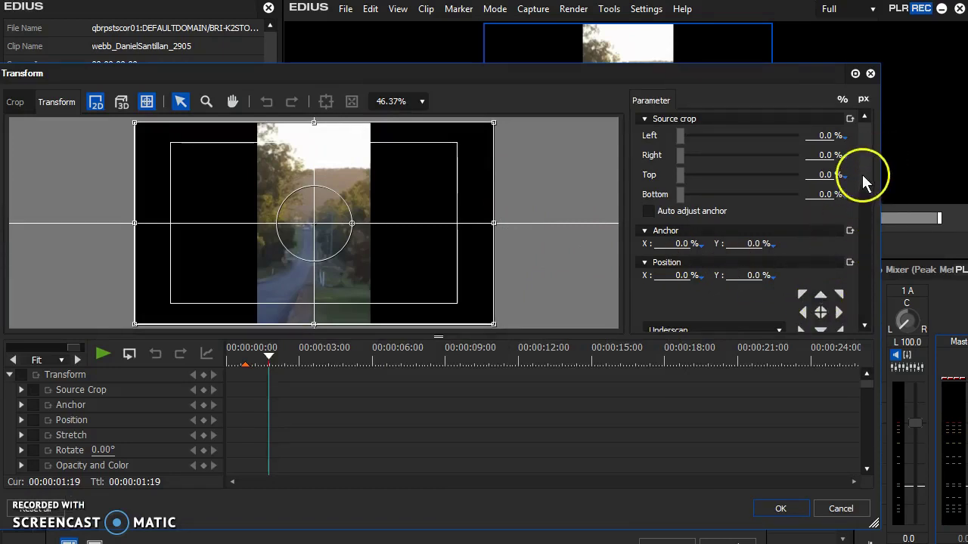
{"action": "left_click_drag", "start_coordinate": [862, 174], "coordinate": [868, 219]}
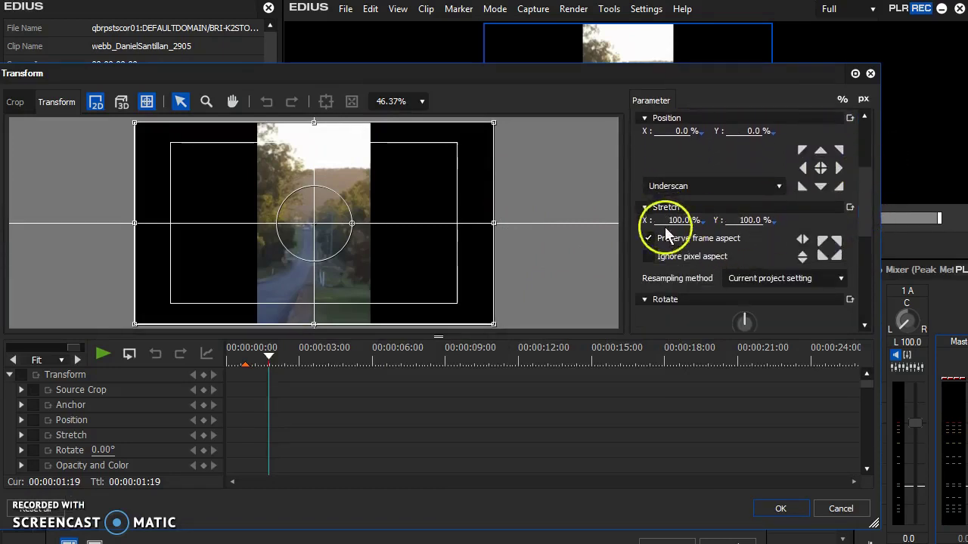
{"action": "left_click", "coordinate": [648, 239]}
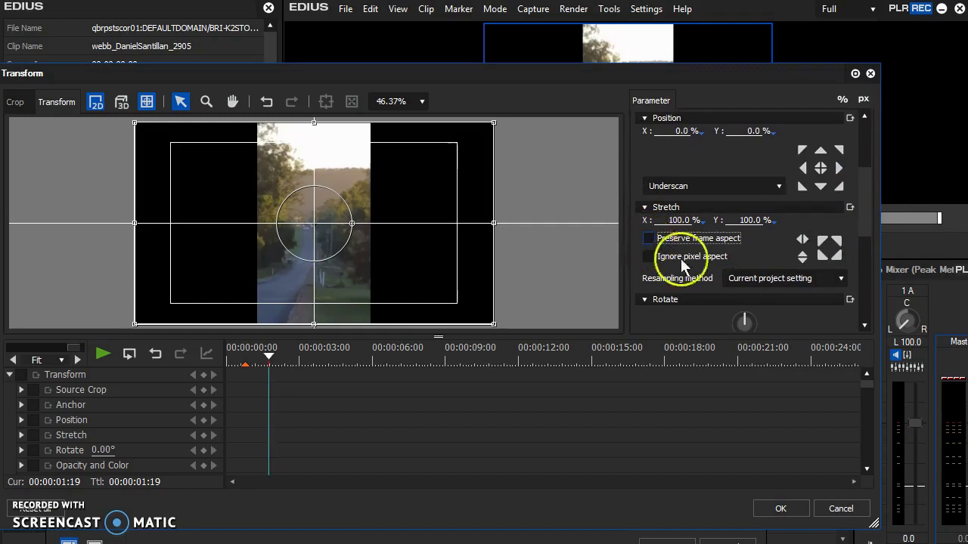
{"action": "left_click_drag", "start_coordinate": [681, 222], "coordinate": [813, 222]}
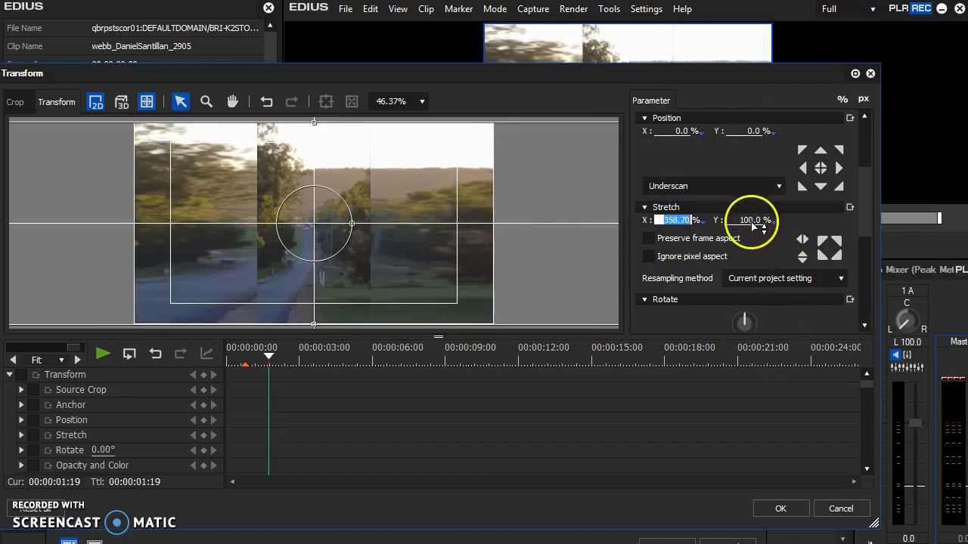
{"action": "left_click_drag", "start_coordinate": [756, 222], "coordinate": [747, 138]}
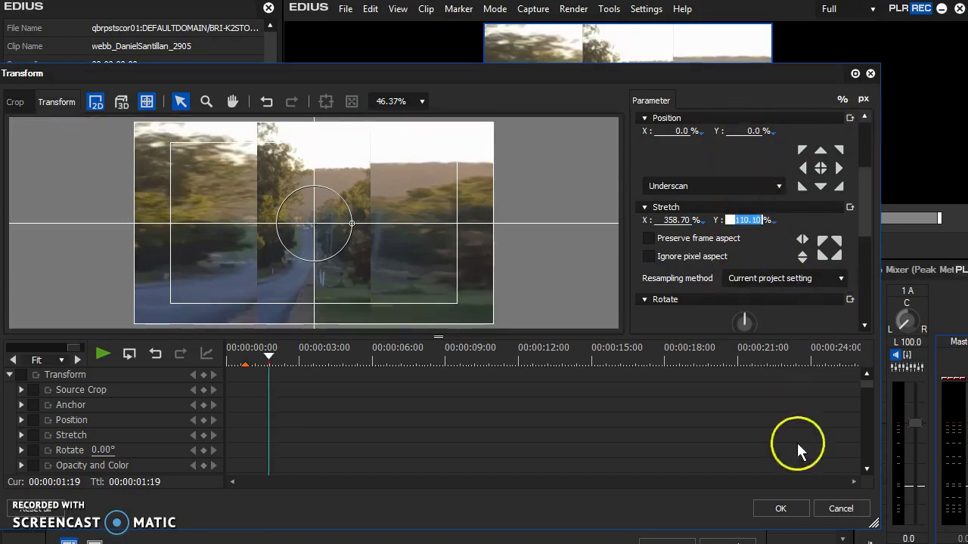
{"action": "left_click", "coordinate": [784, 511]}
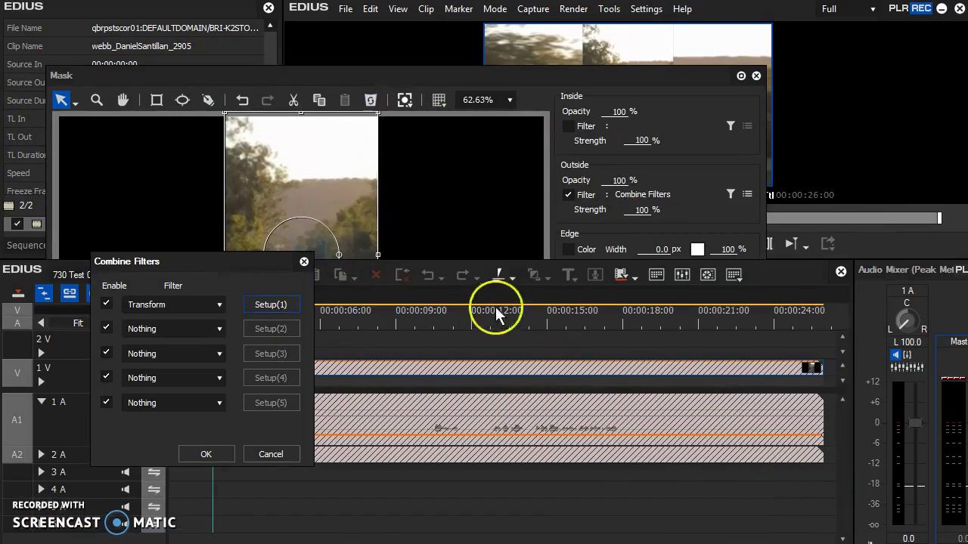
{"action": "left_click", "coordinate": [581, 72]}
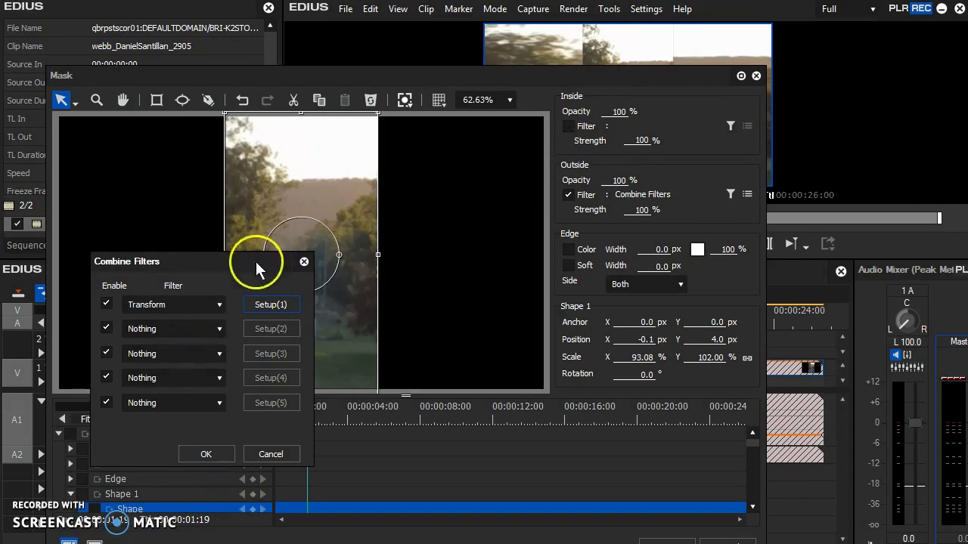
{"action": "left_click", "coordinate": [207, 456]}
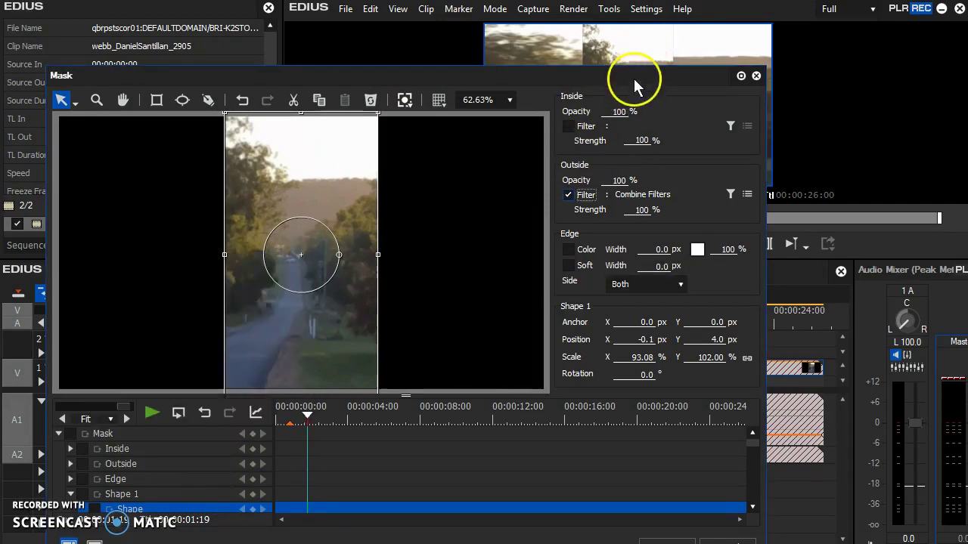
- Reopen the outside area's Combine Filters and set the second filter to Gaussian Blur
{"action": "left_click_drag", "start_coordinate": [633, 79], "coordinate": [631, 102]}
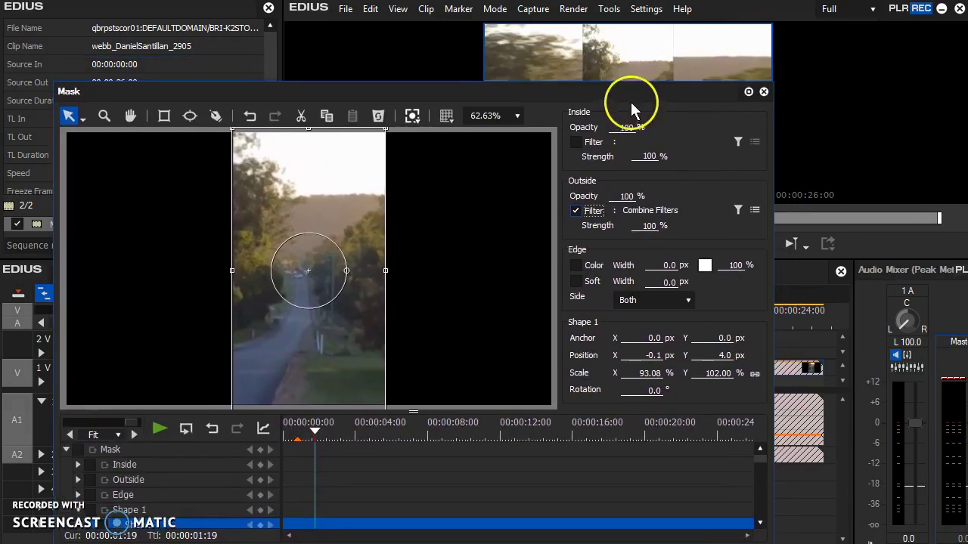
{"action": "left_click", "coordinate": [754, 212]}
{"action": "left_click_drag", "start_coordinate": [195, 265], "coordinate": [235, 247]}
{"action": "left_click", "coordinate": [225, 310]}
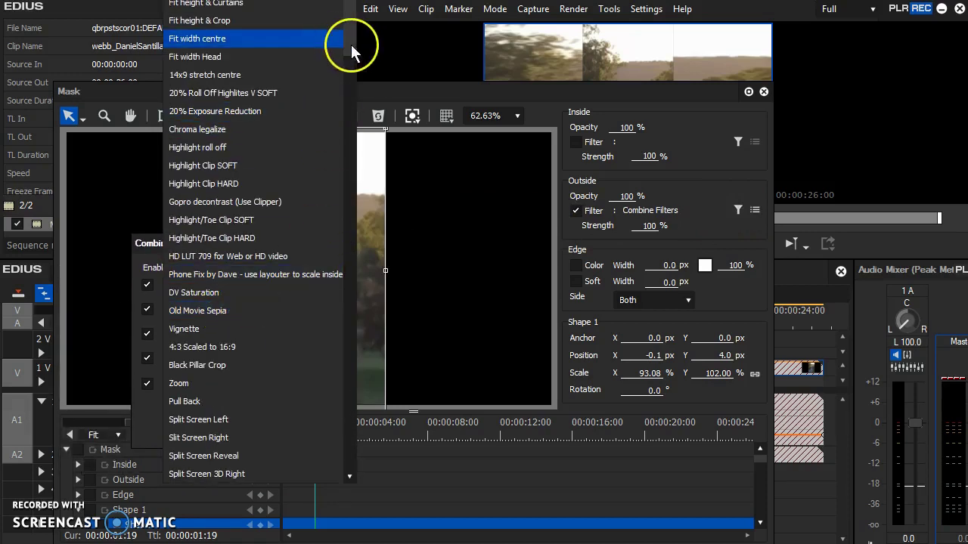
{"action": "left_click_drag", "start_coordinate": [350, 43], "coordinate": [360, 108]}
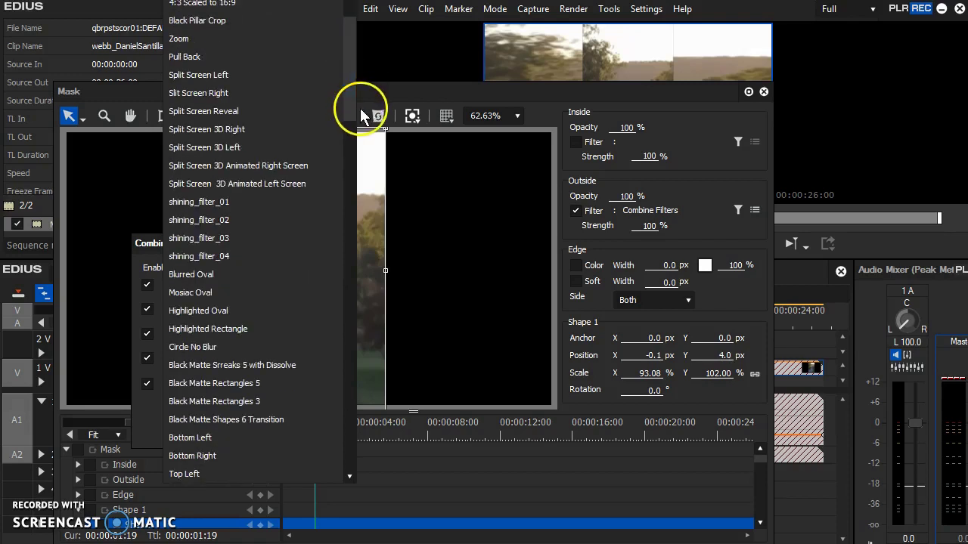
{"action": "left_click_drag", "start_coordinate": [351, 68], "coordinate": [360, 408]}
{"action": "left_click", "coordinate": [204, 111]}
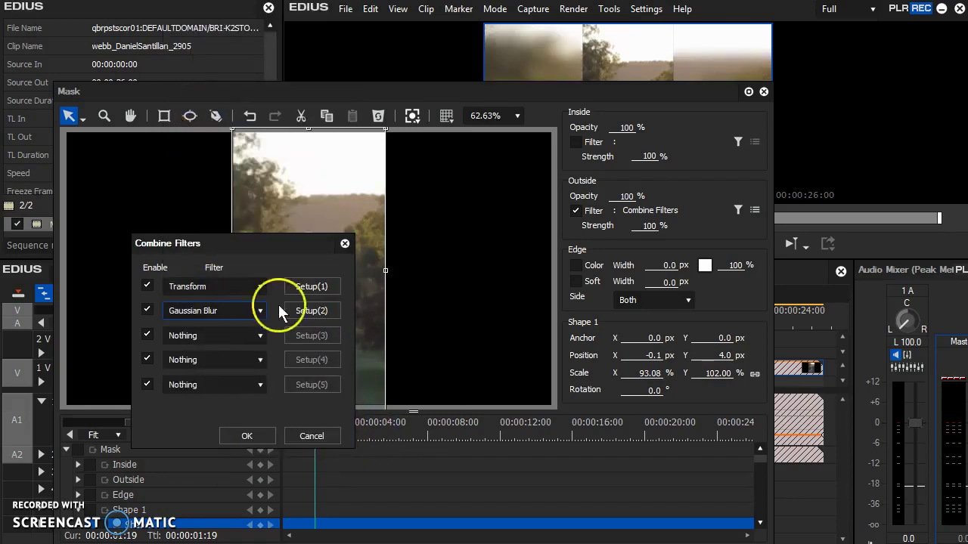
- Set the Gaussian Blur filter's linked horizontal and vertical blur to 15% and accept it
{"action": "left_click", "coordinate": [314, 307]}
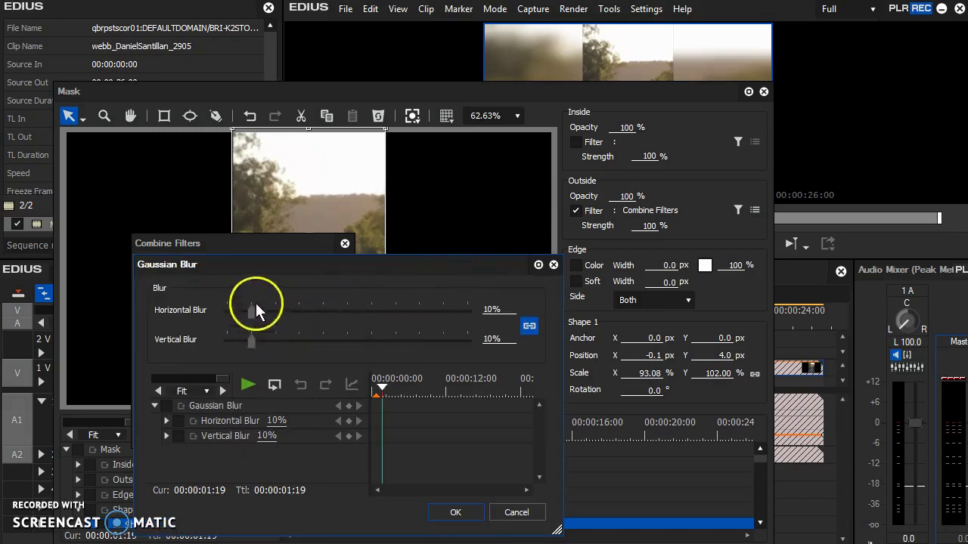
{"action": "mouse_move", "coordinate": [253, 313]}
{"action": "left_mouse_down"}
{"action": "mouse_move", "coordinate": [292, 318]}
{"action": "mouse_move", "coordinate": [260, 313]}
{"action": "left_mouse_up"}
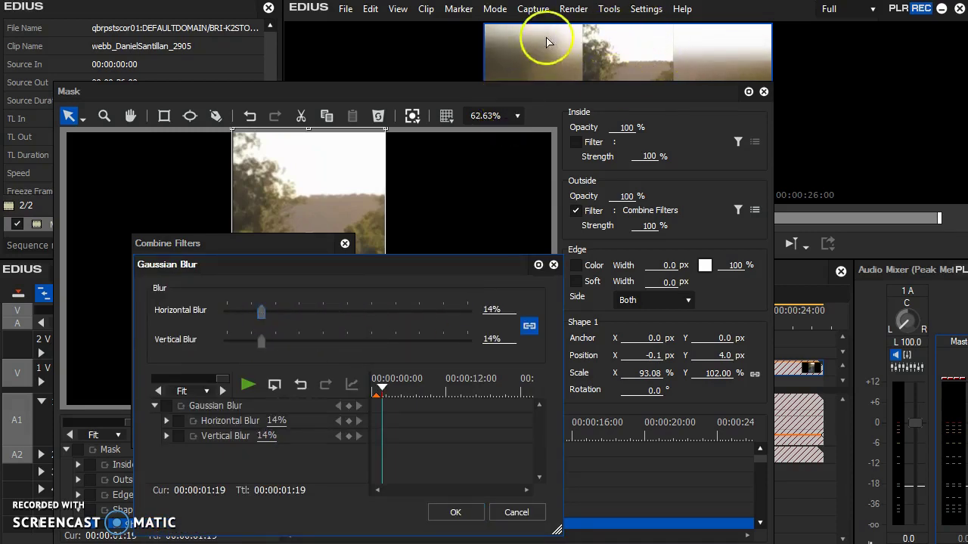
{"action": "mouse_move", "coordinate": [263, 316]}
{"action": "left_mouse_down"}
{"action": "mouse_move", "coordinate": [226, 306]}
{"action": "mouse_move", "coordinate": [263, 309]}
{"action": "left_mouse_up"}
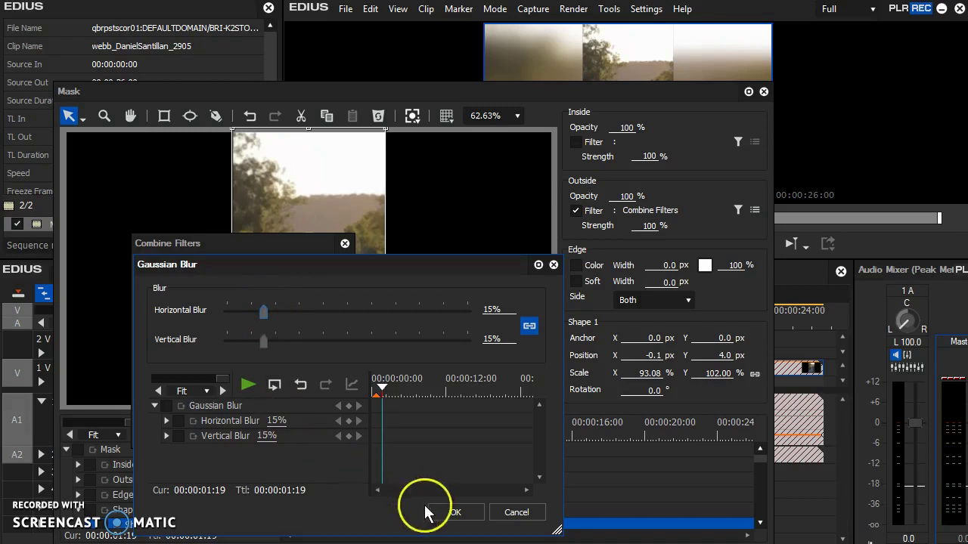
{"action": "left_click", "coordinate": [453, 513]}
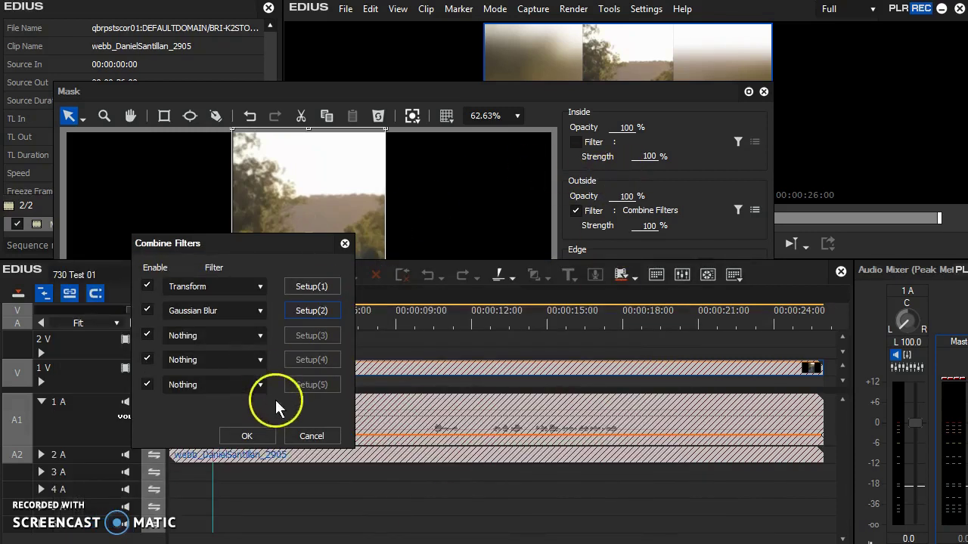
- Set the third filter in the outside area's Combine Filters to Color Balance
{"action": "left_click", "coordinate": [260, 335]}
{"action": "left_click_drag", "start_coordinate": [343, 337], "coordinate": [331, 245]}
{"action": "left_click", "coordinate": [248, 143]}
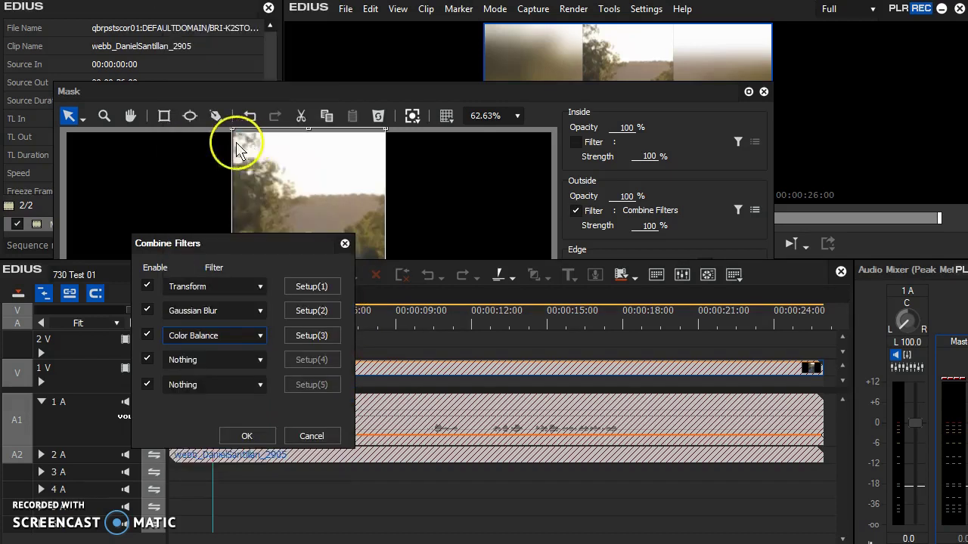
- Set the Color Balance filter's Bright to -36 and Chroma to -12, and accept the settings
{"action": "left_click", "coordinate": [307, 334]}
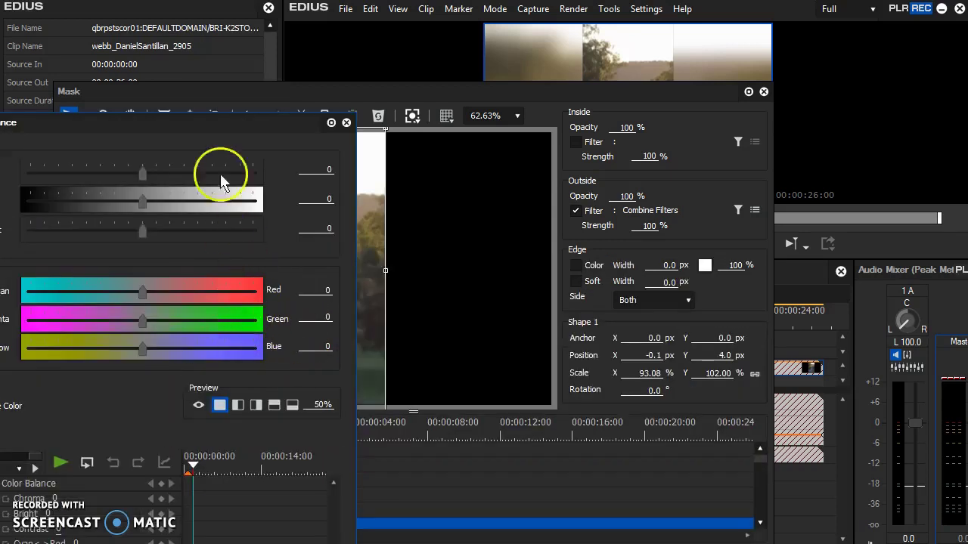
{"action": "left_click_drag", "start_coordinate": [225, 129], "coordinate": [378, 95]}
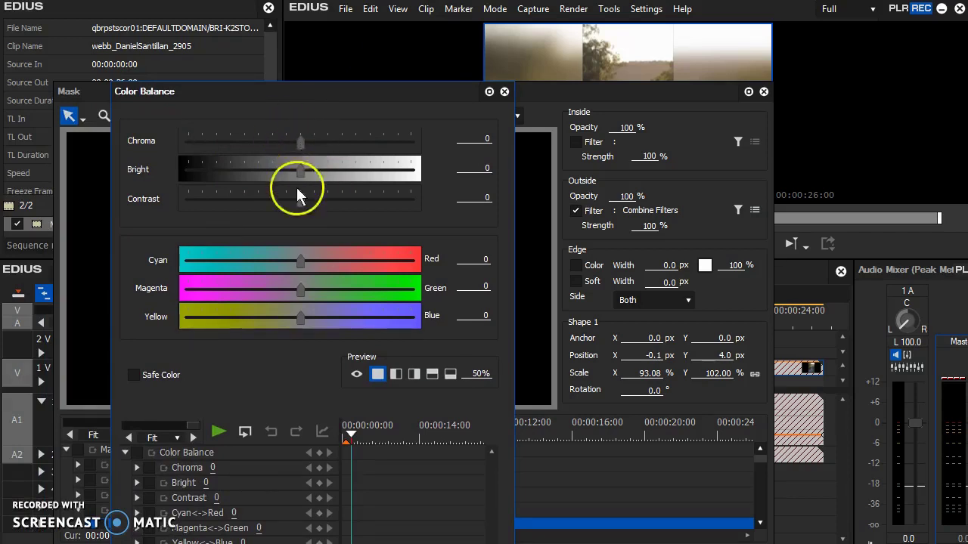
{"action": "left_click_drag", "start_coordinate": [299, 172], "coordinate": [266, 183]}
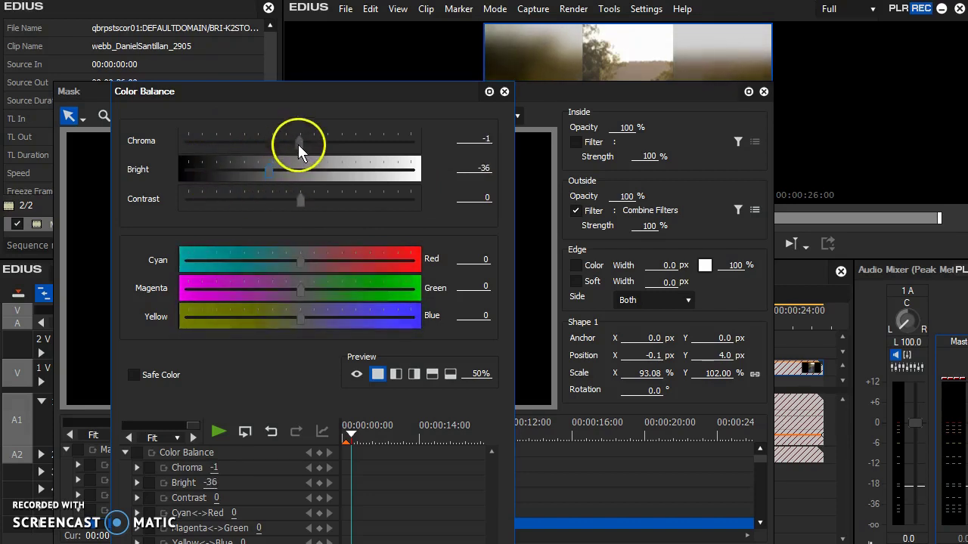
{"action": "left_click_drag", "start_coordinate": [298, 145], "coordinate": [290, 142]}
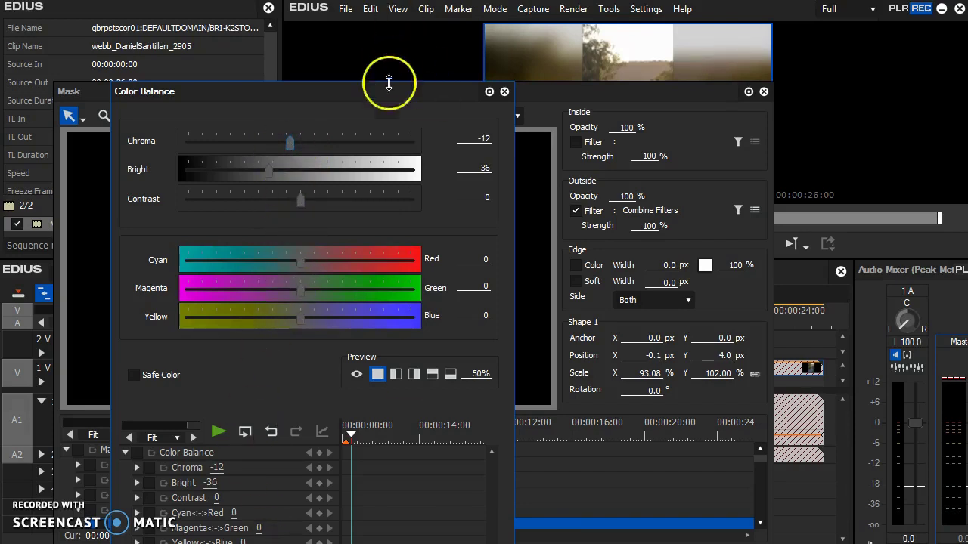
{"action": "left_click_drag", "start_coordinate": [390, 86], "coordinate": [379, 0]}
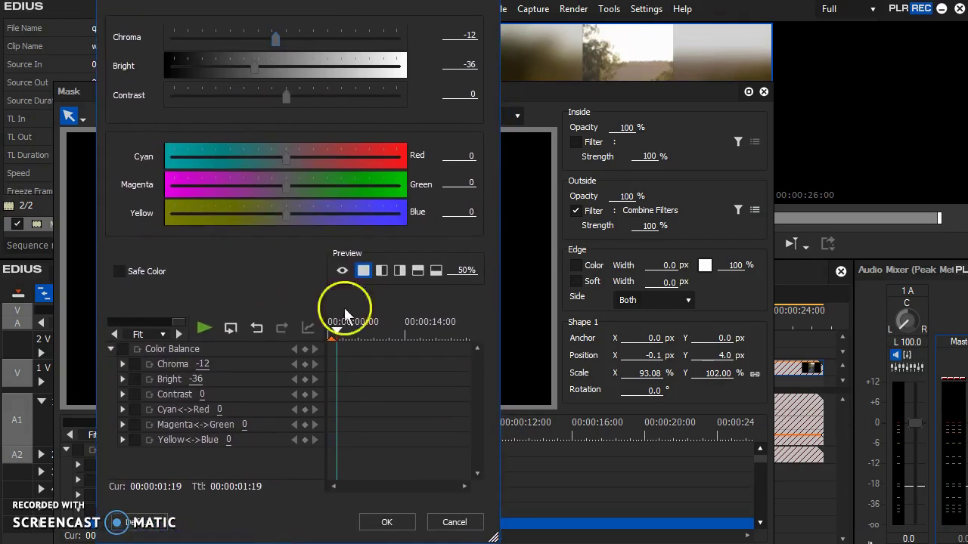
{"action": "left_click", "coordinate": [389, 522]}
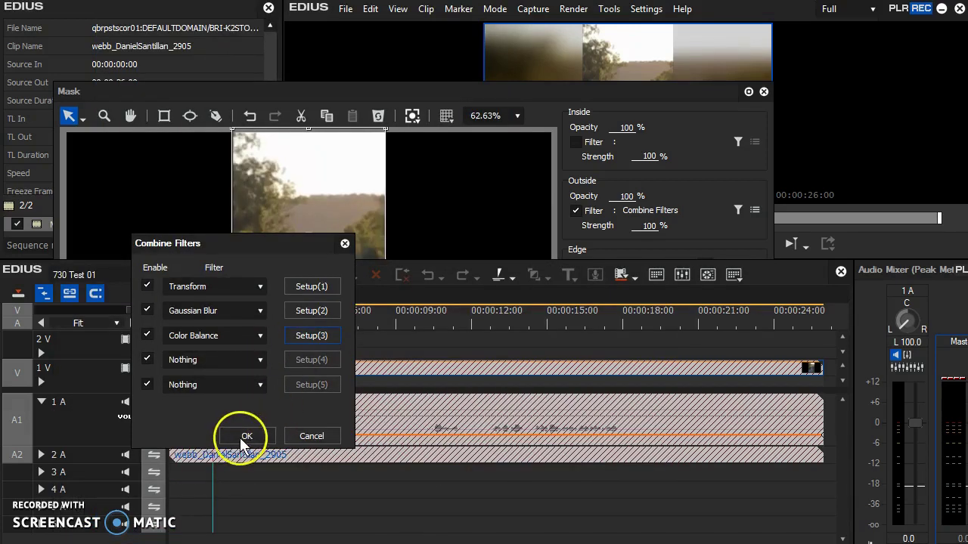
- Accept the combined filters and the Mask settings, and play back the opening seconds of the clip
{"action": "left_click", "coordinate": [241, 436]}
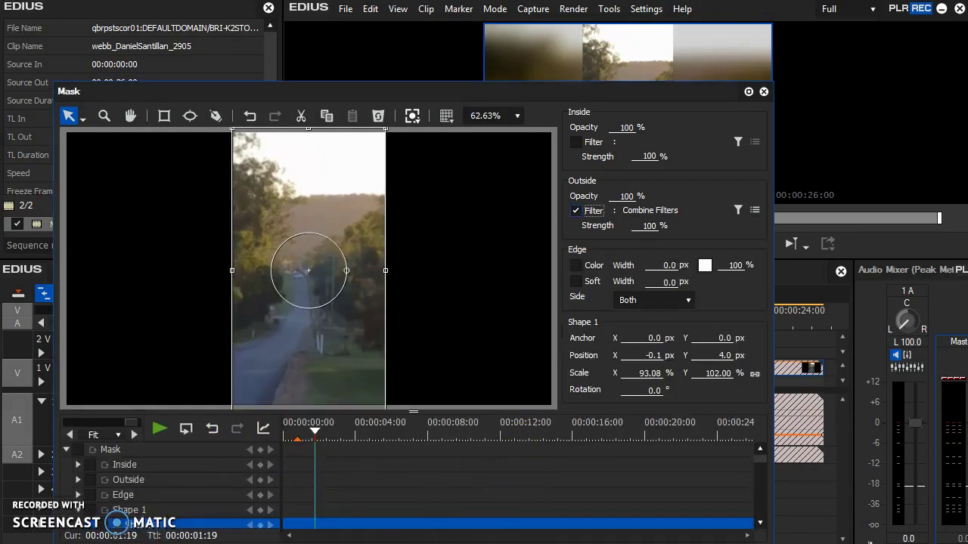
{"action": "key", "text": "Return"}
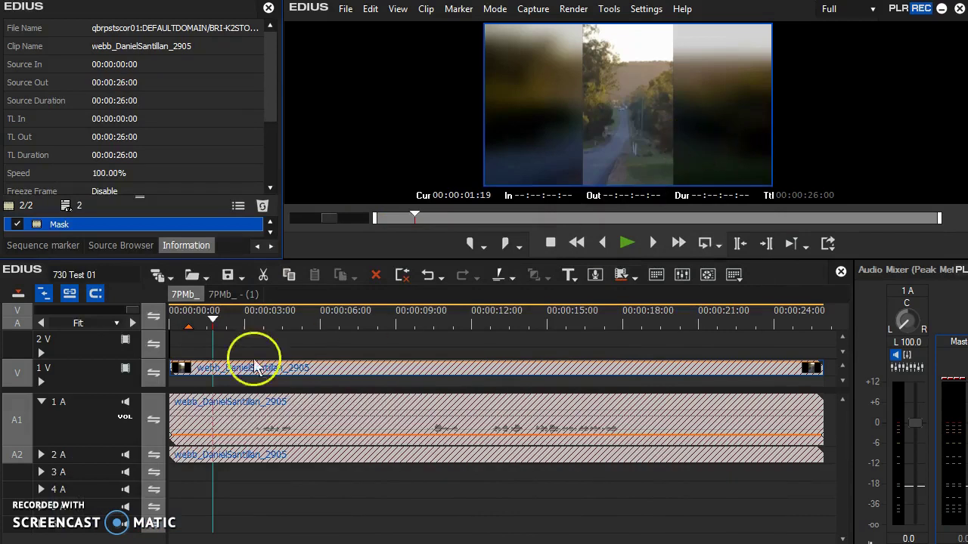
{"action": "left_click", "coordinate": [215, 320]}
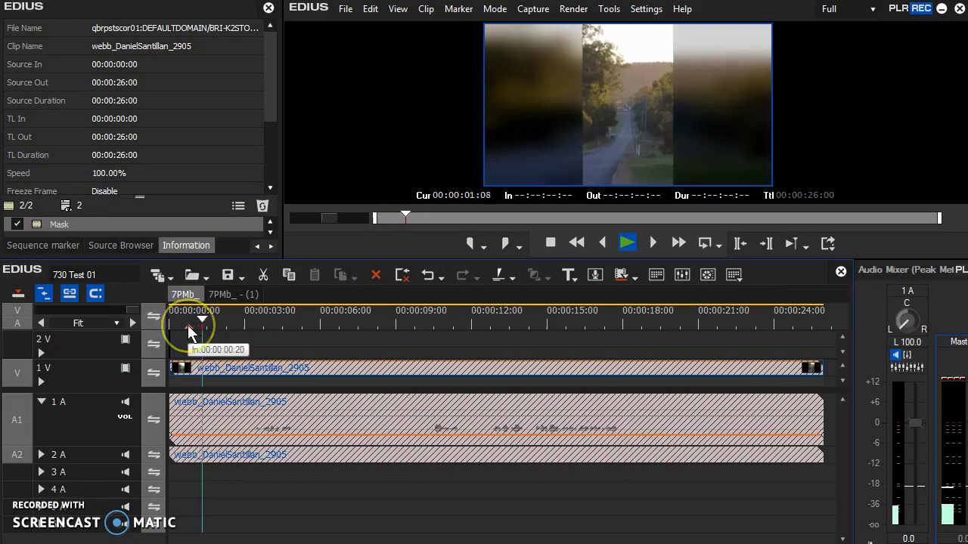
{"action": "key", "text": "space"}
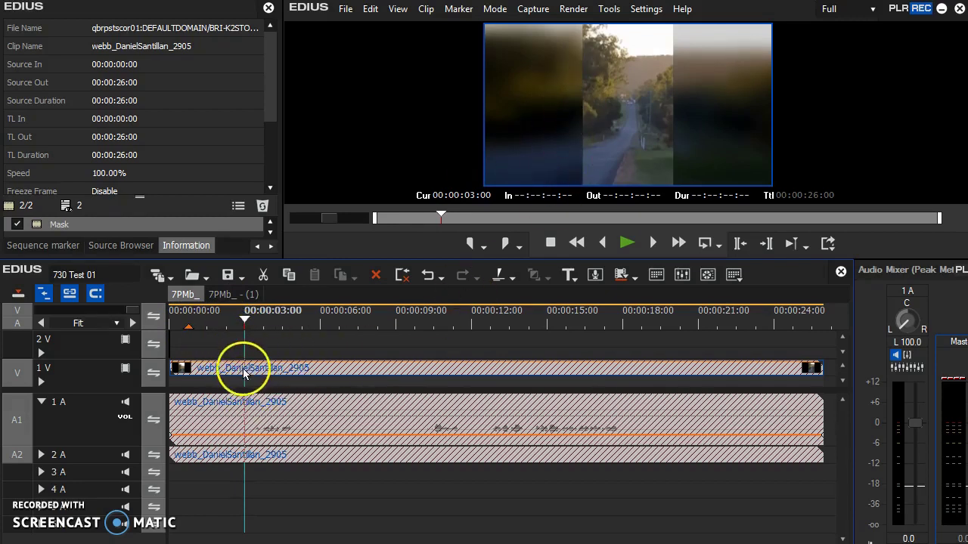
- Save the clip's Mask filter as a current user preset
{"action": "left_click", "coordinate": [67, 225]}
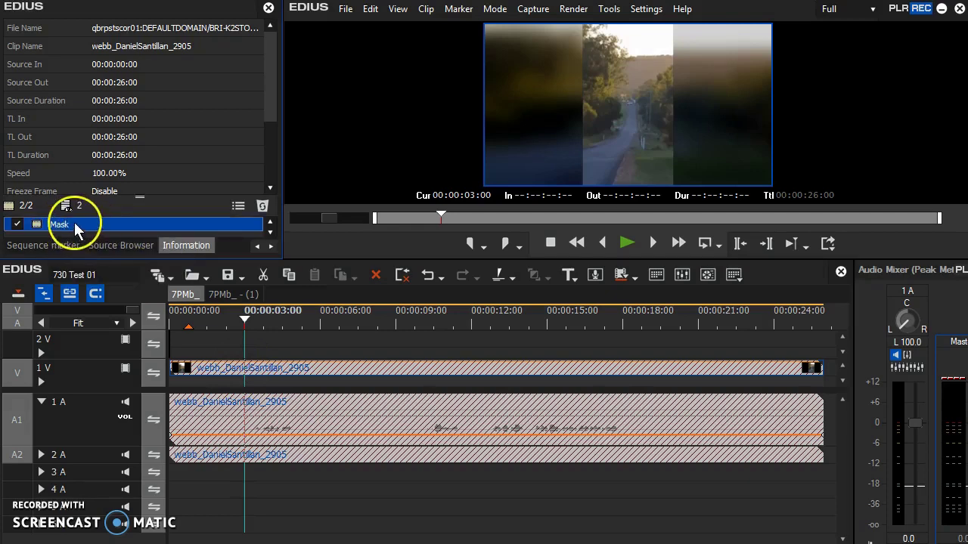
{"action": "right_click", "coordinate": [75, 225]}
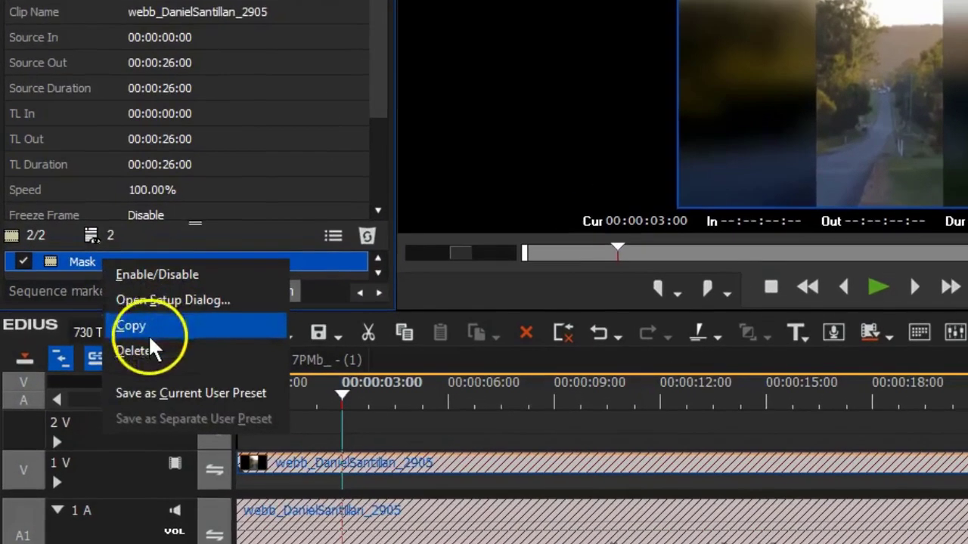
{"action": "left_click", "coordinate": [157, 393]}
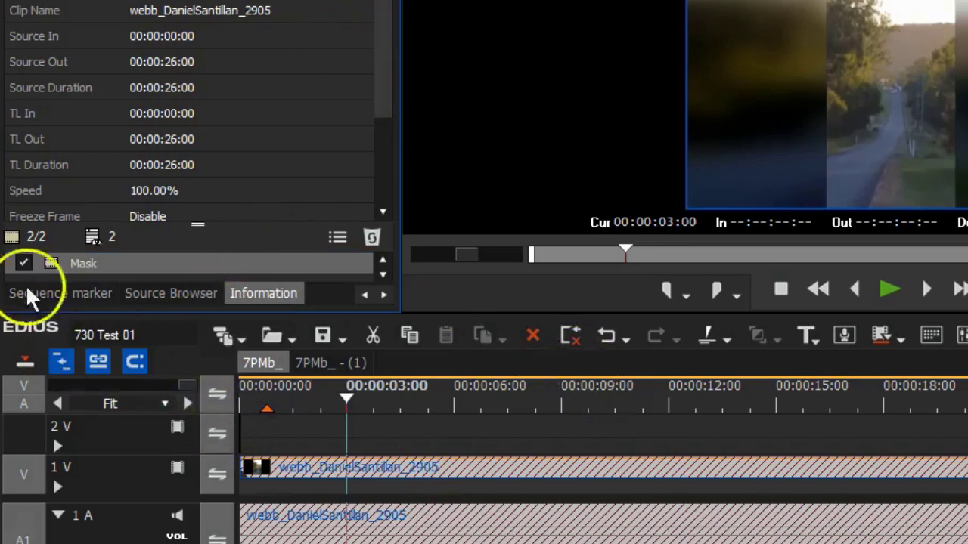
- Find the saved mask preset among the video filters in the effects and rename it "Phone Video Correction"
{"action": "left_click", "coordinate": [171, 293]}
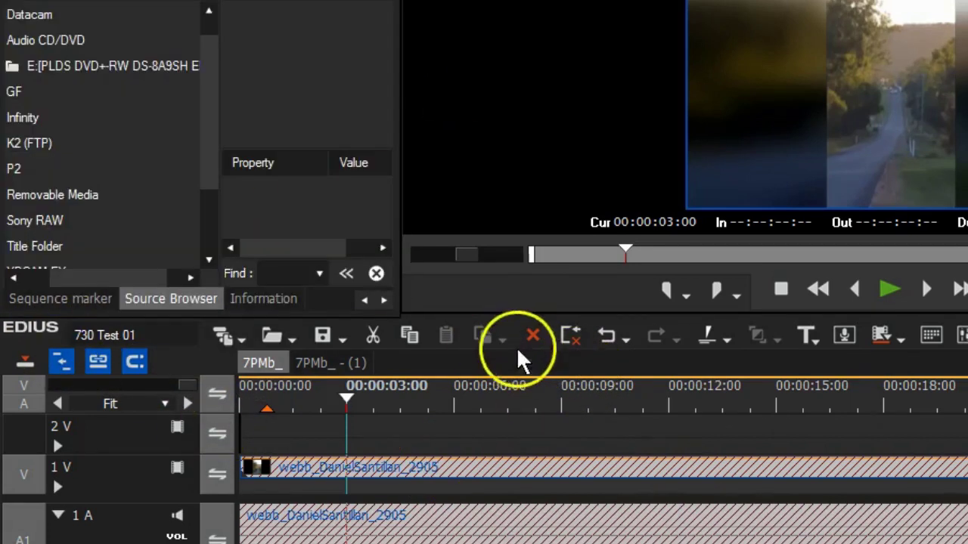
{"action": "left_click", "coordinate": [365, 300]}
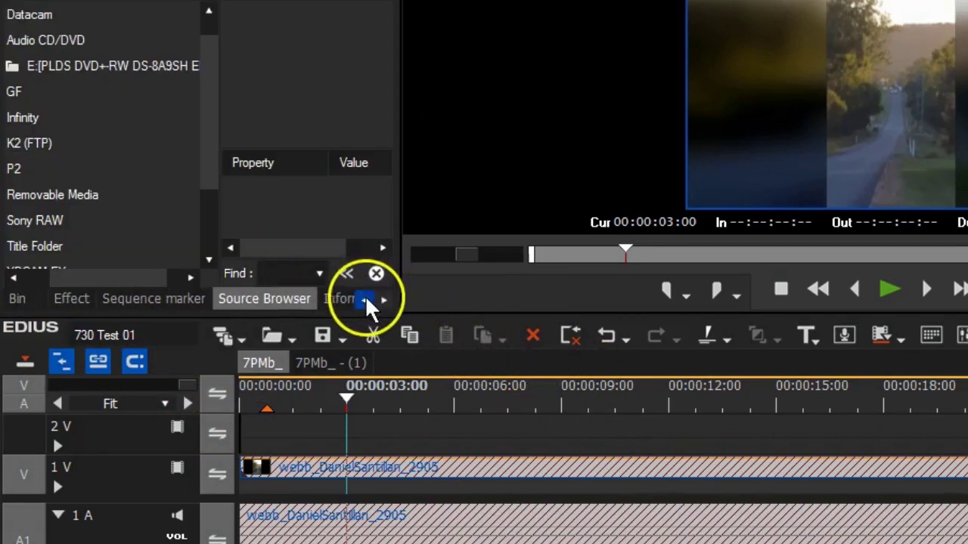
{"action": "left_click", "coordinate": [70, 300]}
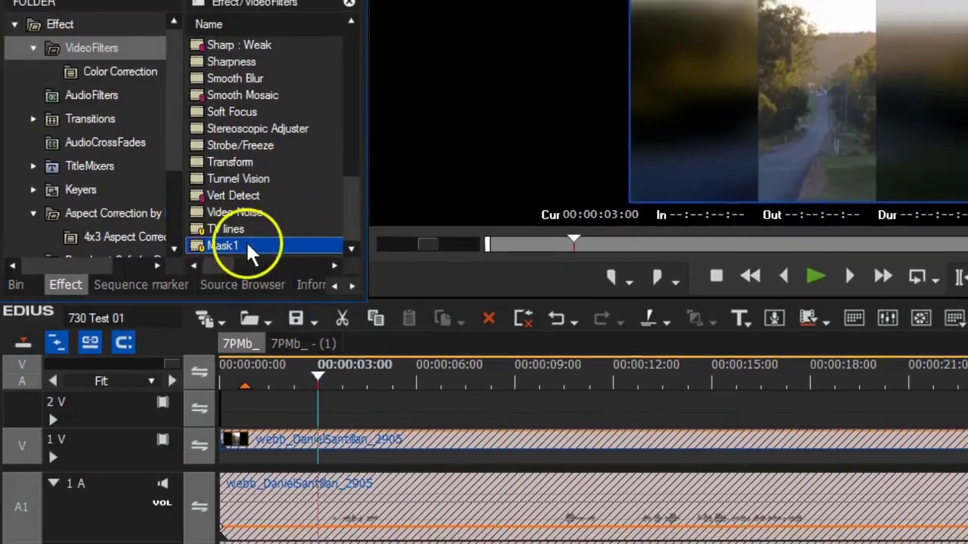
{"action": "key", "text": "F2"}
{"action": "type", "text": "P"}
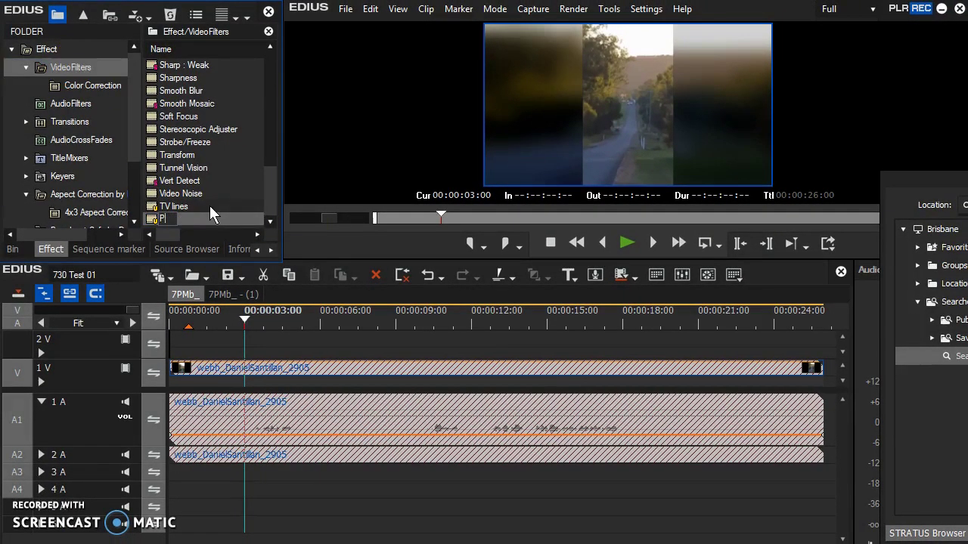
{"action": "type", "text": "hone Video Correction"}
{"action": "key", "text": "Return"}
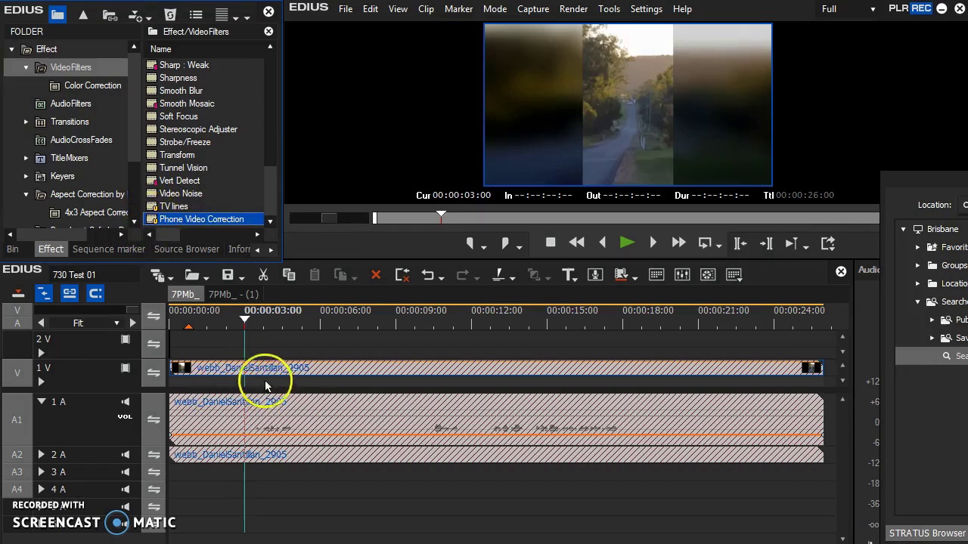
- Delete the Mask filter from the clip on track 1 V and scrub over the unfiltered clip
{"action": "key", "text": "m"}
{"action": "left_click", "coordinate": [239, 248]}
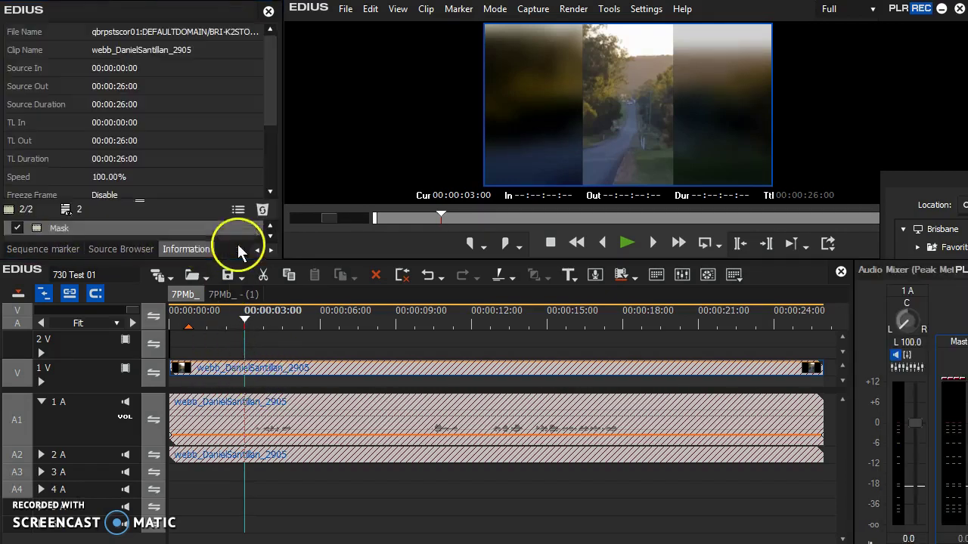
{"action": "left_click", "coordinate": [114, 228]}
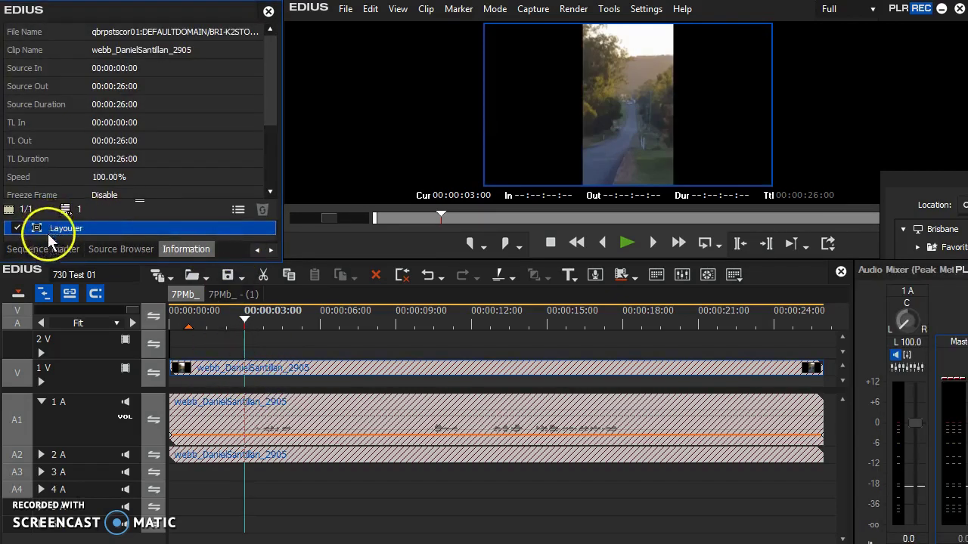
{"action": "key", "text": "Delete"}
{"action": "left_click", "coordinate": [219, 319]}
{"action": "left_click_drag", "start_coordinate": [218, 319], "coordinate": [243, 320]}
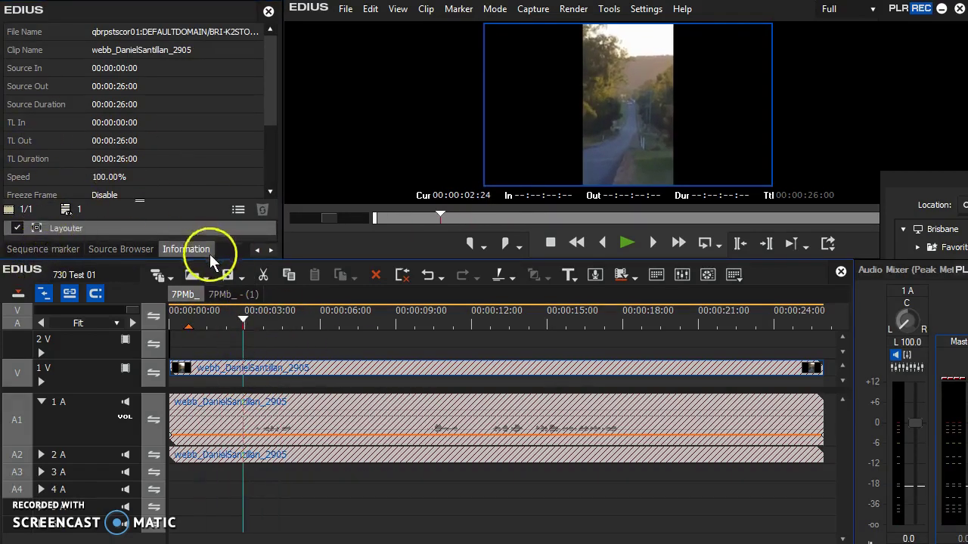
- Apply the Phone Video Correction preset from the video filters to the clip on track 1 V
{"action": "left_click", "coordinate": [257, 249]}
{"action": "left_click", "coordinate": [257, 250]}
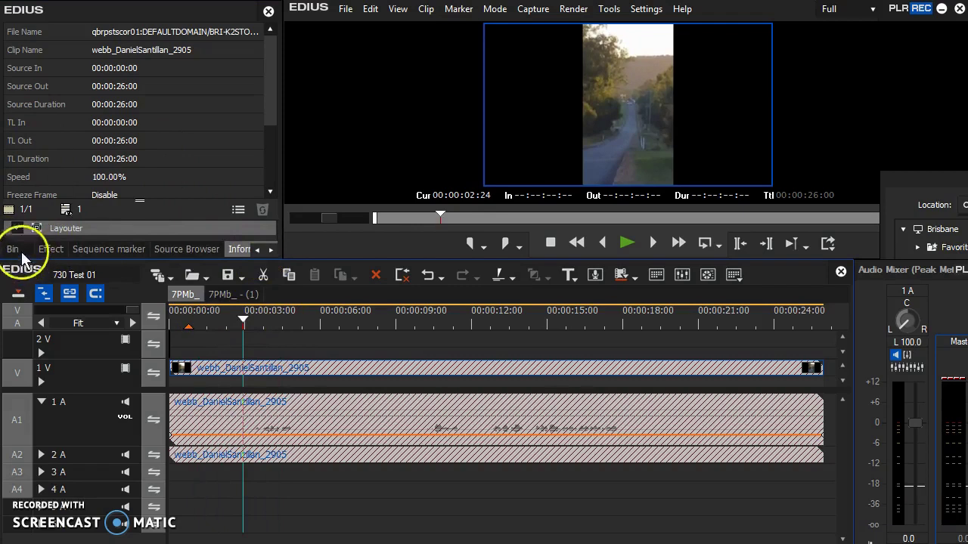
{"action": "left_click", "coordinate": [48, 249]}
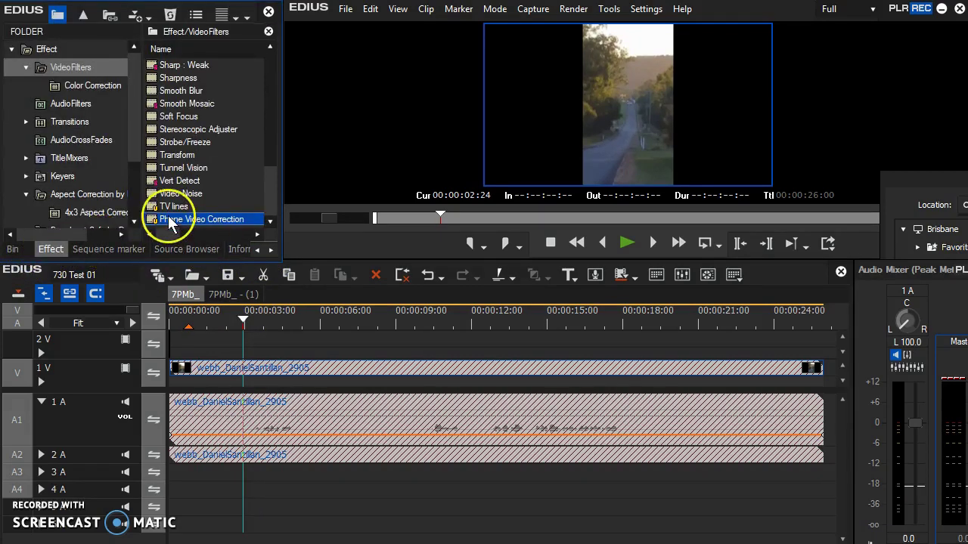
{"action": "left_click_drag", "start_coordinate": [161, 214], "coordinate": [255, 375]}
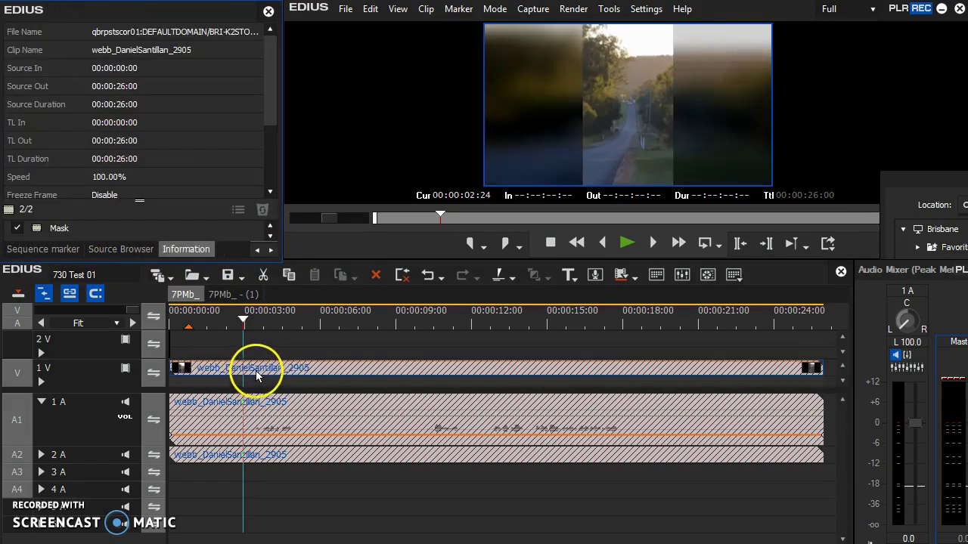
- Scrub through the first three seconds of the clip to check the blurred side areas
{"action": "left_click_drag", "start_coordinate": [223, 318], "coordinate": [243, 330]}
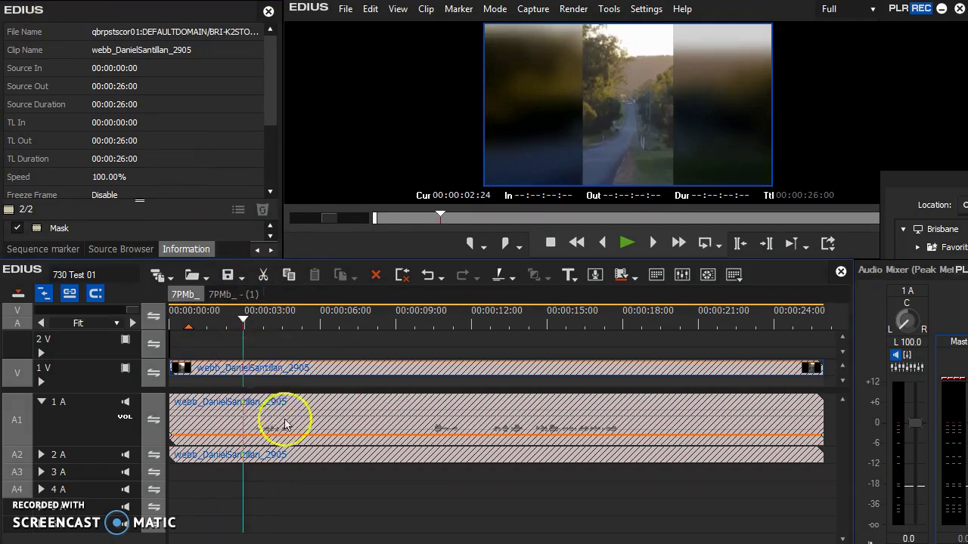
{"action": "left_click", "coordinate": [224, 321]}
{"action": "left_click", "coordinate": [232, 321]}
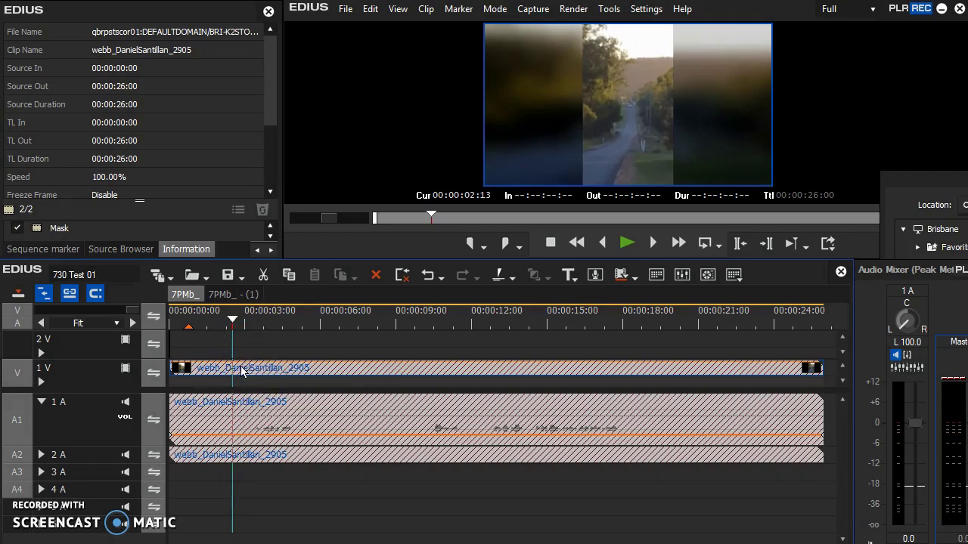
{"action": "left_click", "coordinate": [266, 345]}
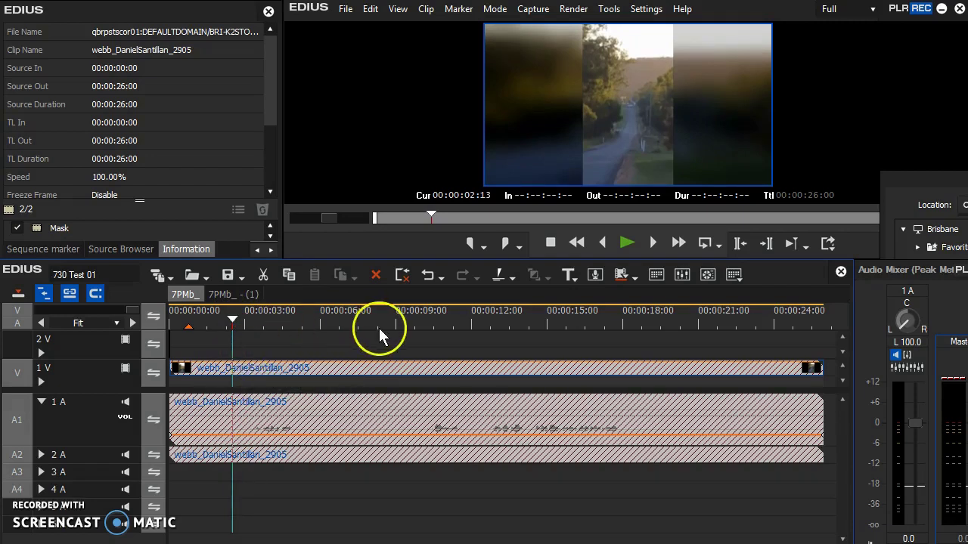
{"action": "left_click", "coordinate": [235, 319]}
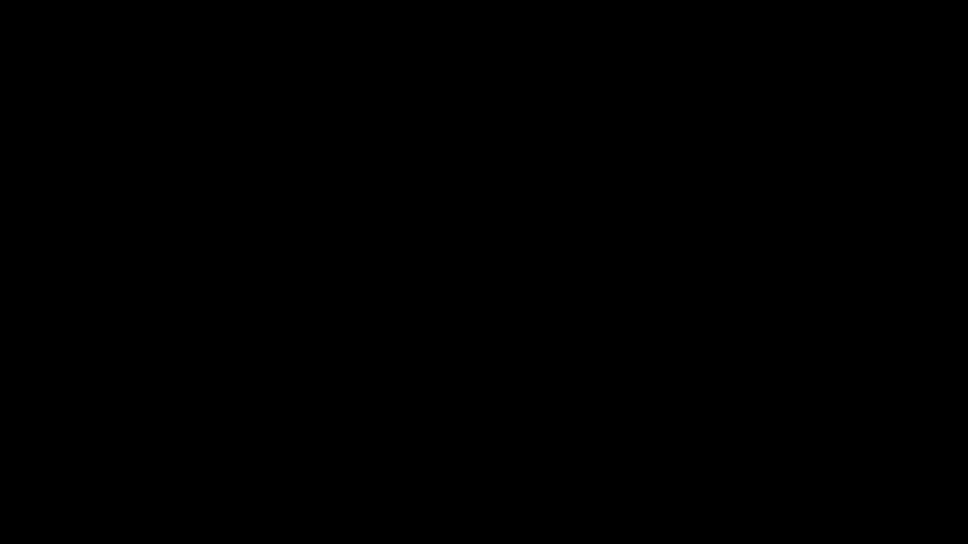